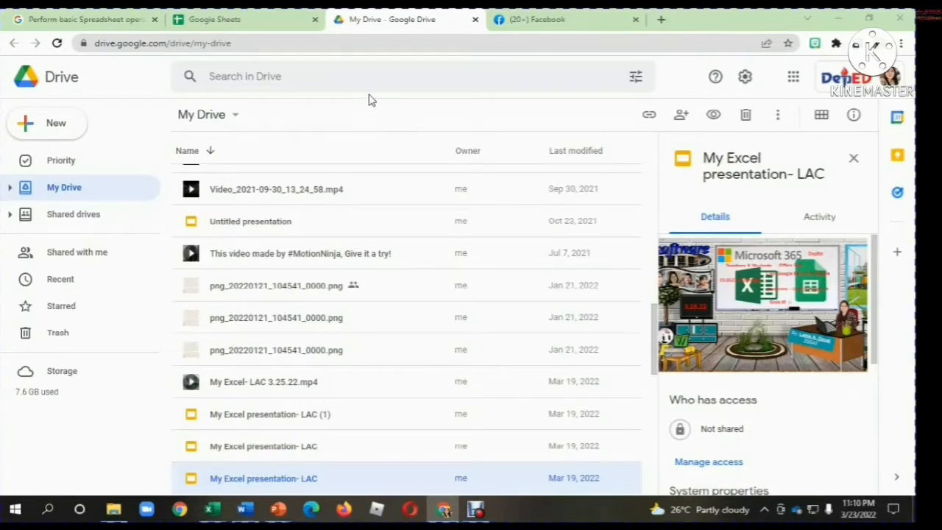
Search Drive for "lac" and open the "Lac Excel Activities" spreadsheet.
left_click(418, 72)
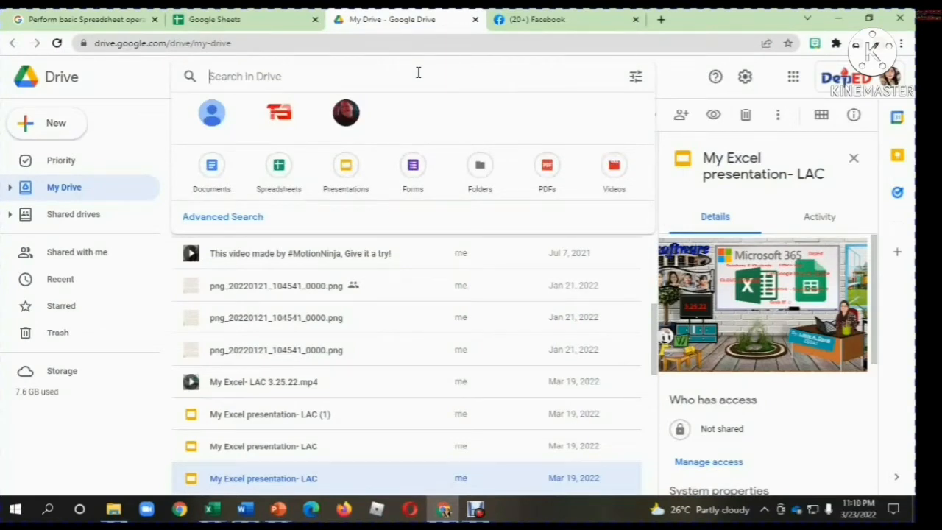
type("lac")
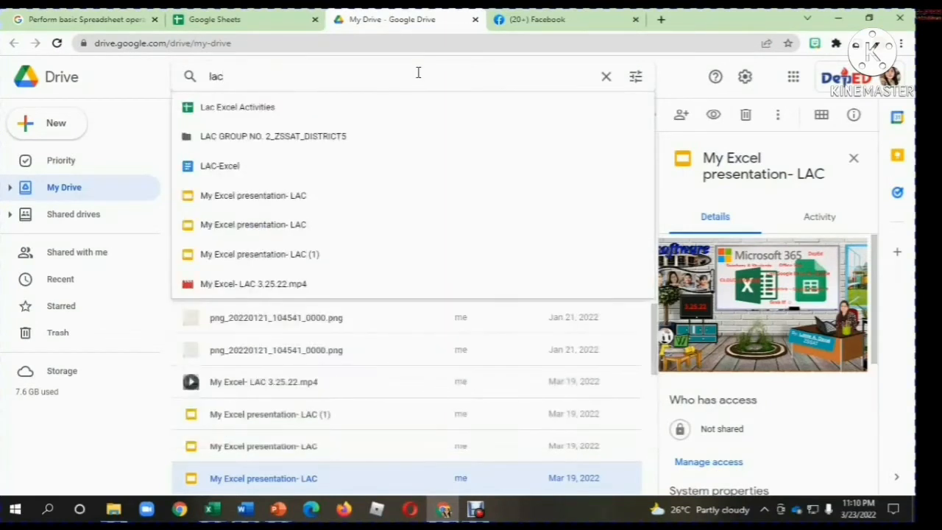
left_click(237, 112)
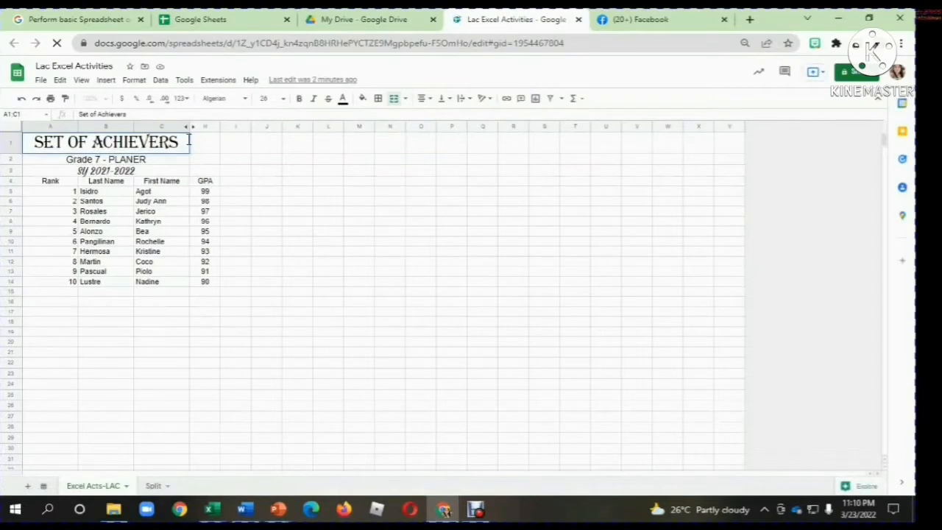
Rename the spreadsheet file as "Set of Achievers".
triple_click(188, 140)
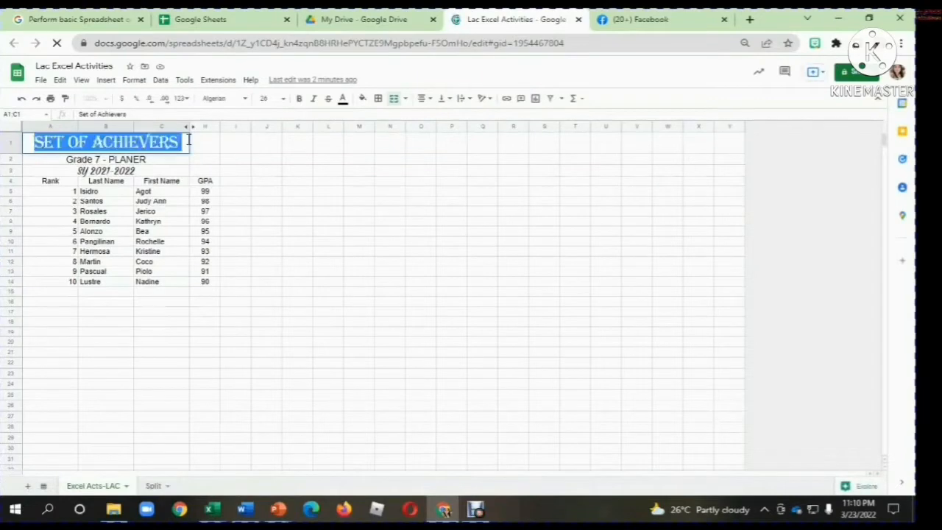
left_click(94, 66)
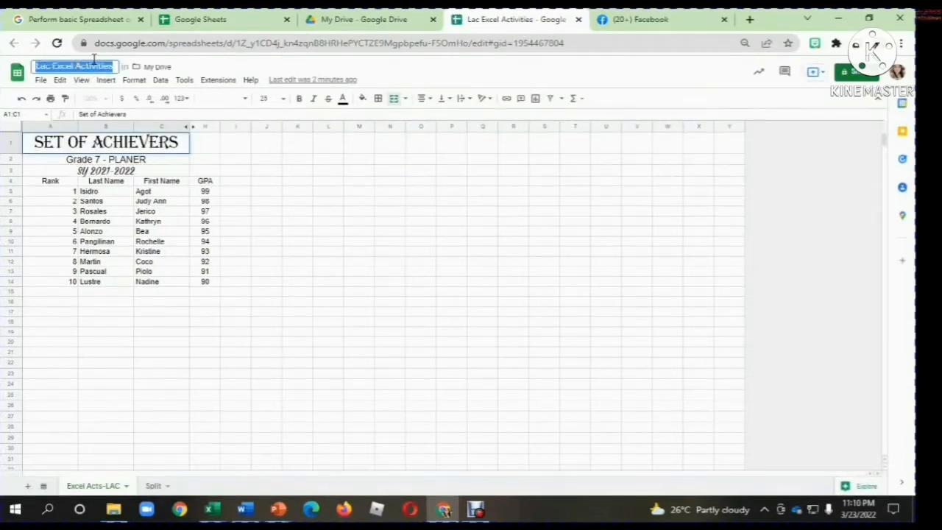
type("Set of Achievers")
left_click(368, 304)
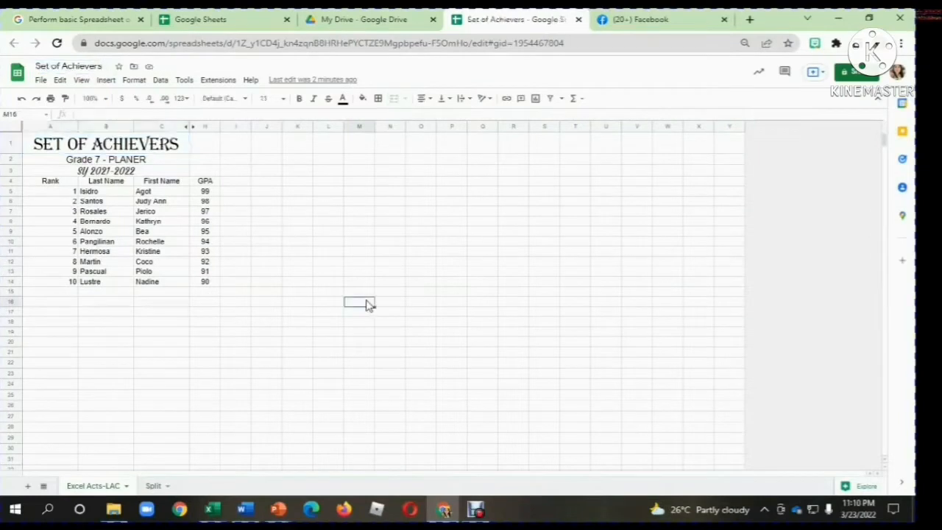
Unhide the hidden columns between C and H to bring back the quarterly grades.
left_click(309, 264)
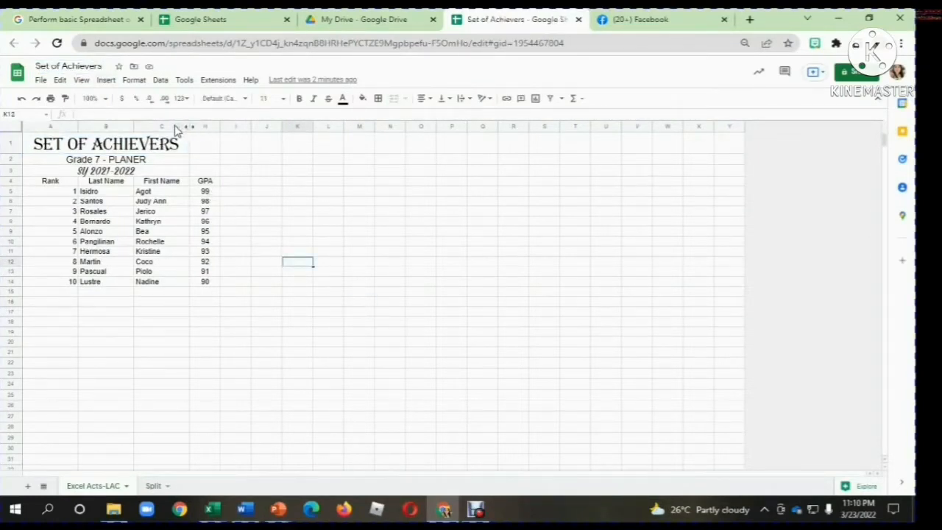
left_click_drag(175, 126, 206, 127)
right_click(206, 131)
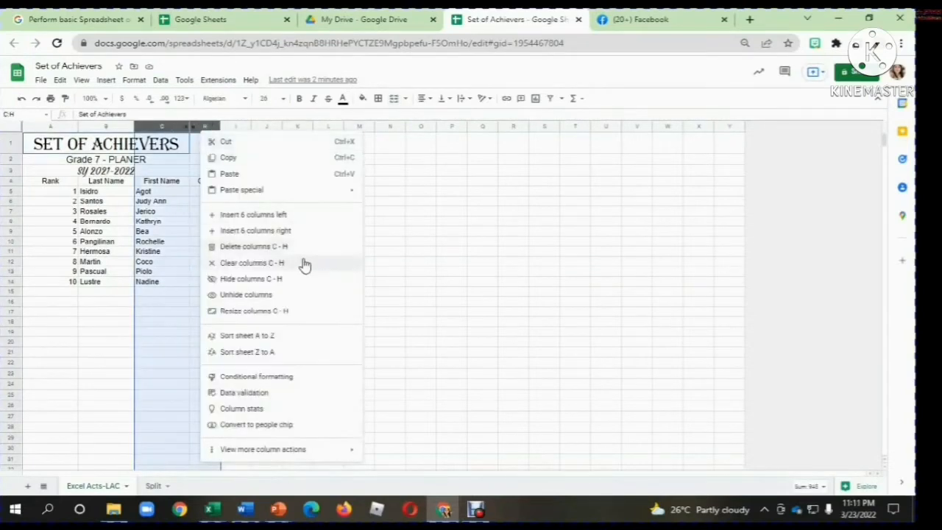
left_click(273, 297)
left_click(551, 322)
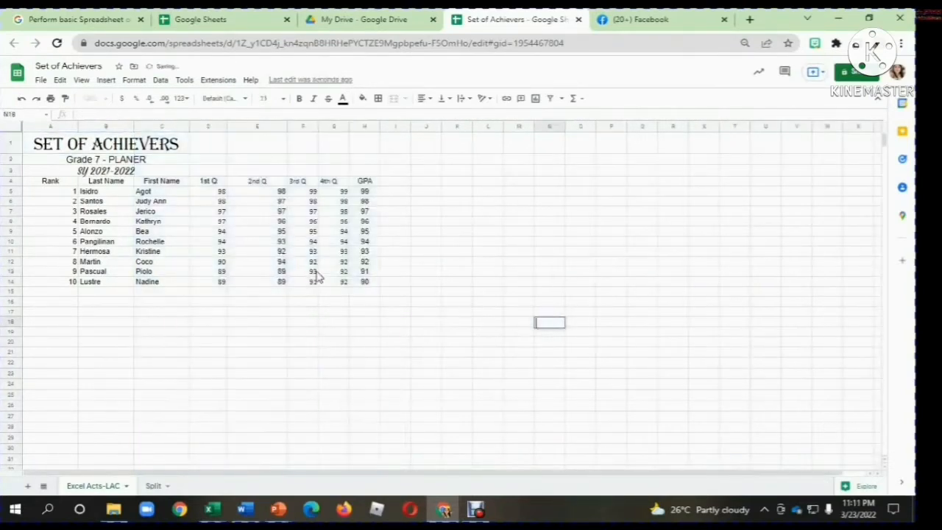
left_click(426, 354)
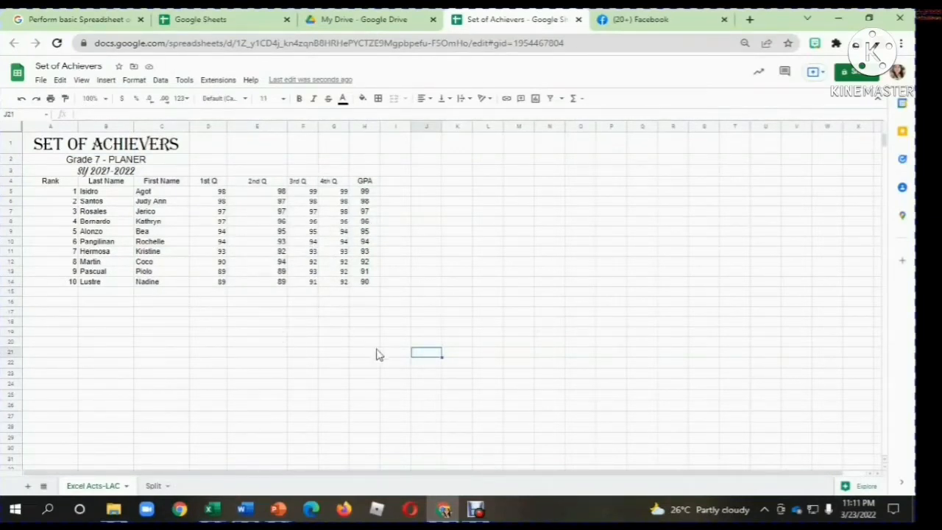
left_click(490, 344)
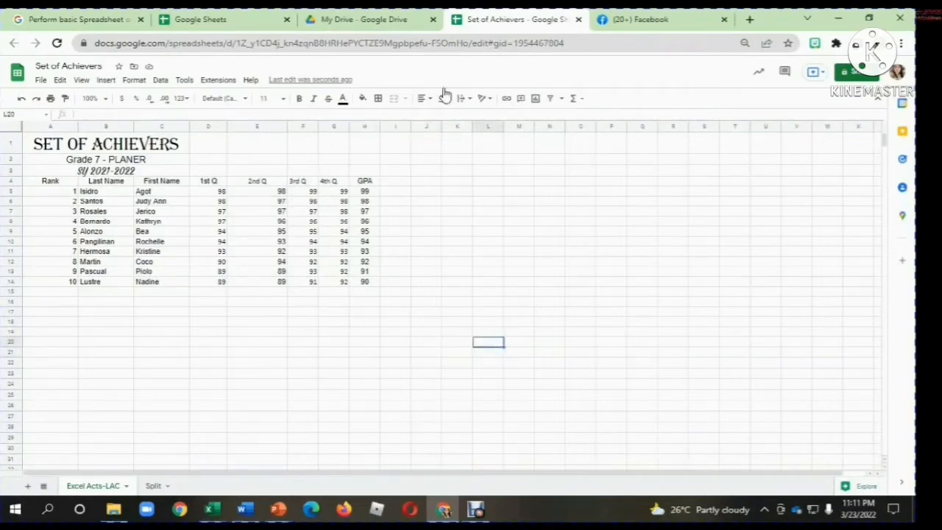
Insert one empty column immediately before the GPA column.
right_click(374, 127)
left_click(418, 211)
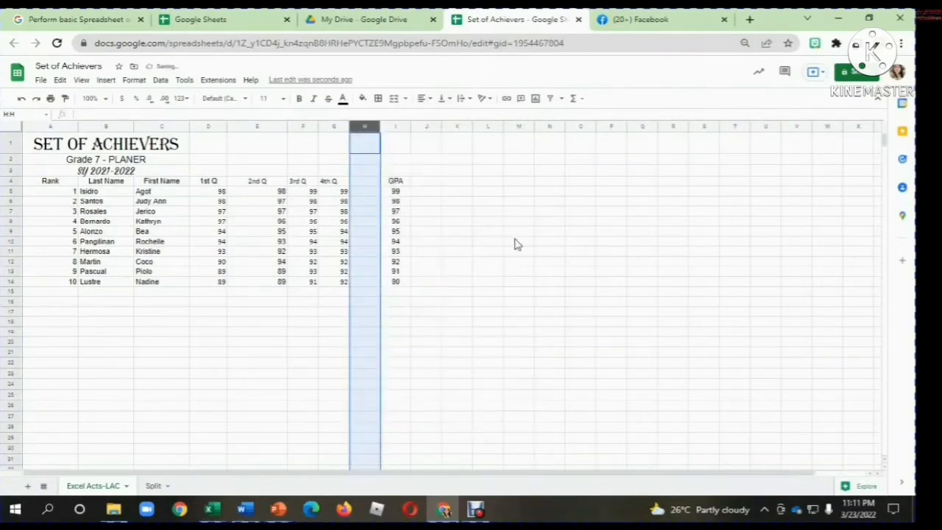
left_click(625, 321)
left_click(409, 193)
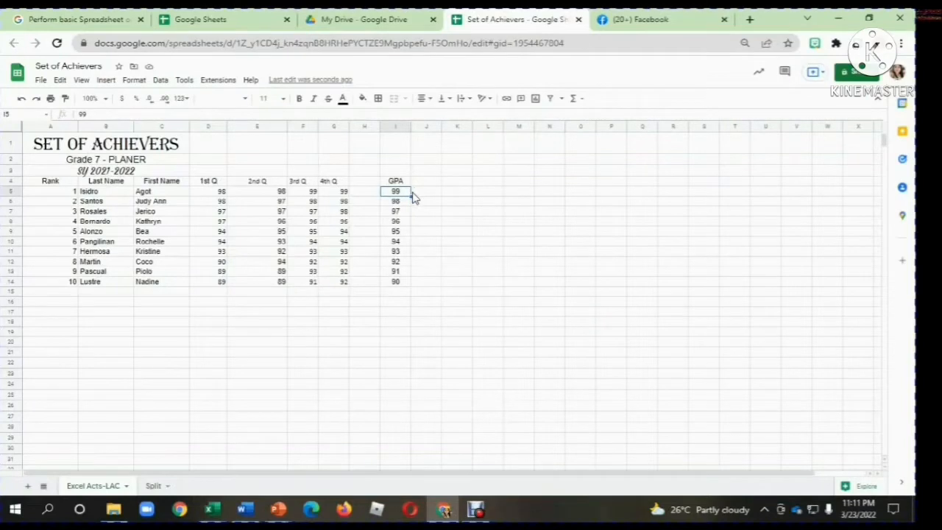
left_click_drag(95, 110, 66, 105)
left_click(482, 296)
left_click(407, 191)
Enter the header AVERAGE in H4 and widen column H to fit it.
left_click(375, 182)
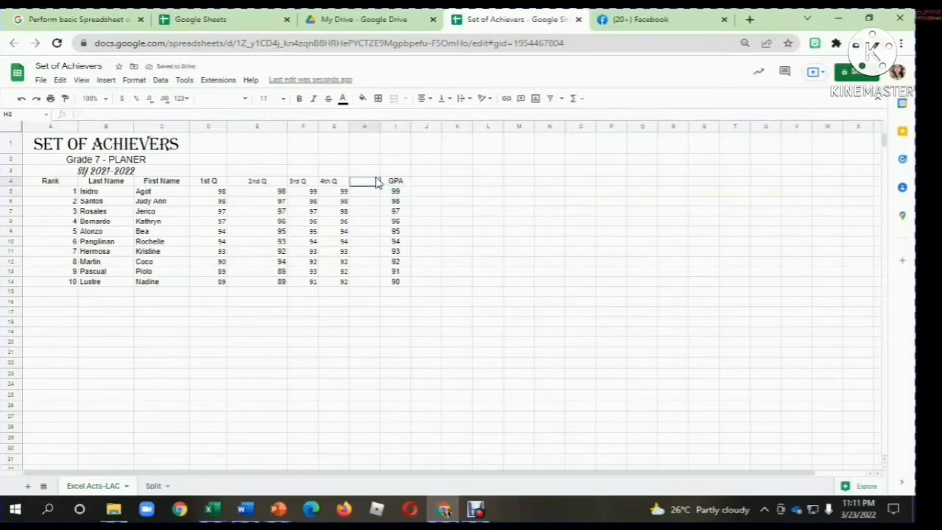
type("AVERAGE")
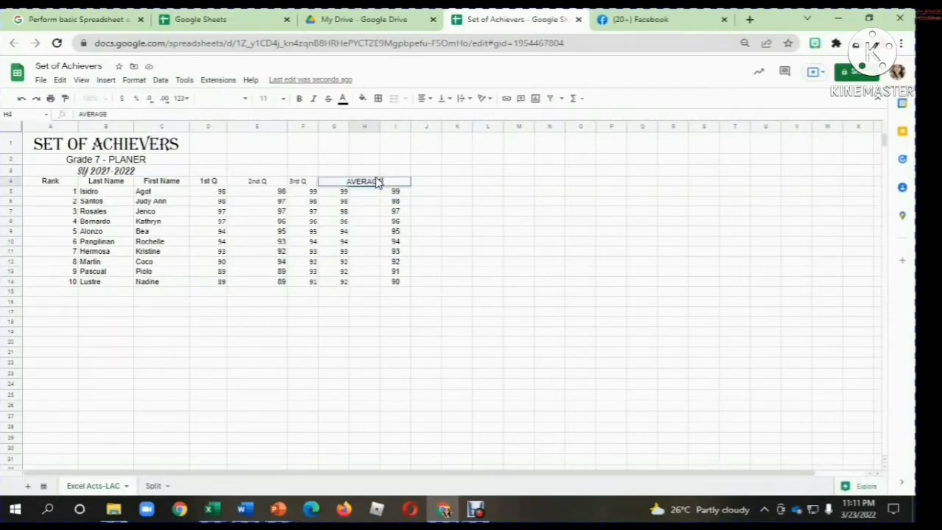
left_click(531, 233)
left_click_drag(379, 126, 392, 126)
left_click(508, 272)
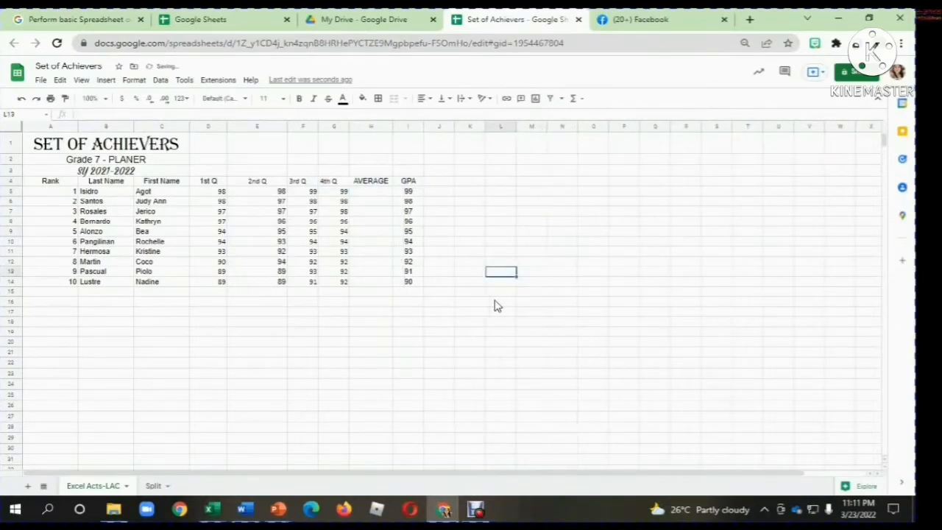
Enter =sum(D5:G5)/4 in H5 and accept the suggested autofill for the remaining students in the AVERAGE column.
left_click(377, 191)
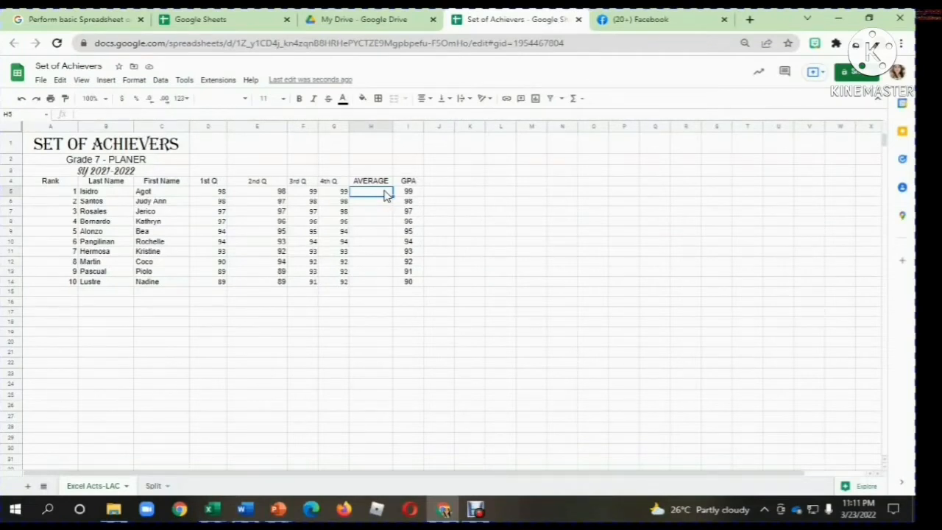
type("=")
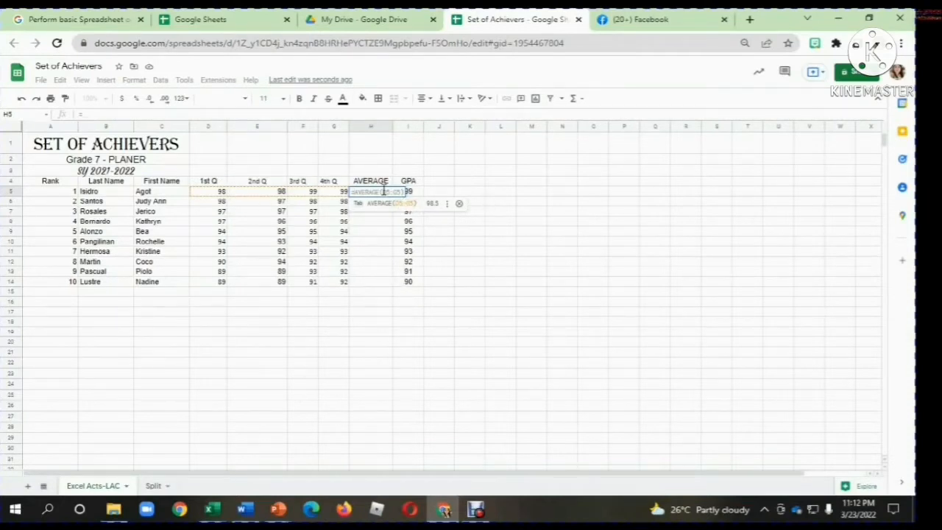
type("sum(")
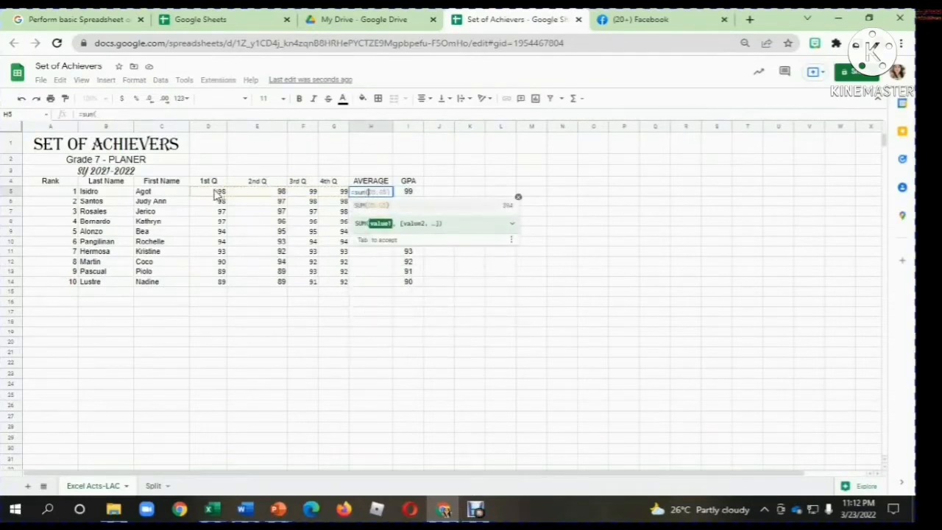
left_click_drag(218, 193, 349, 191)
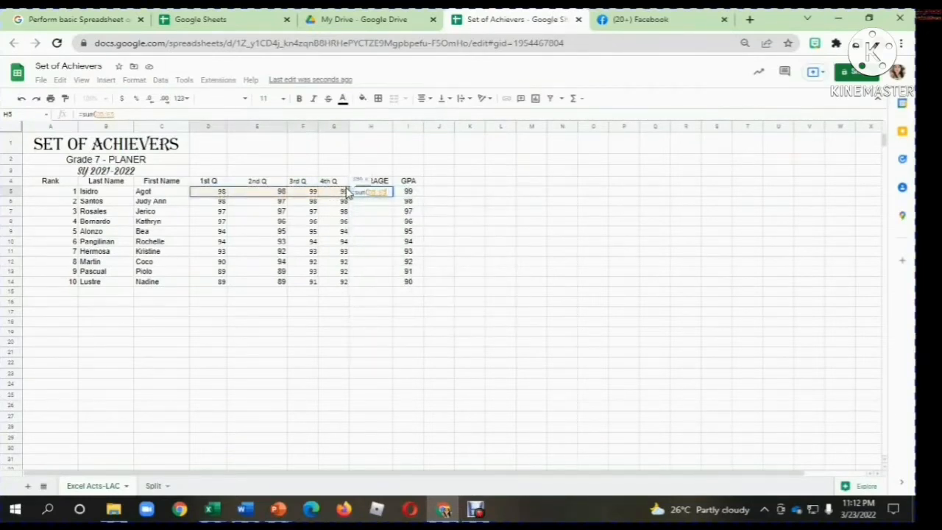
type(")")
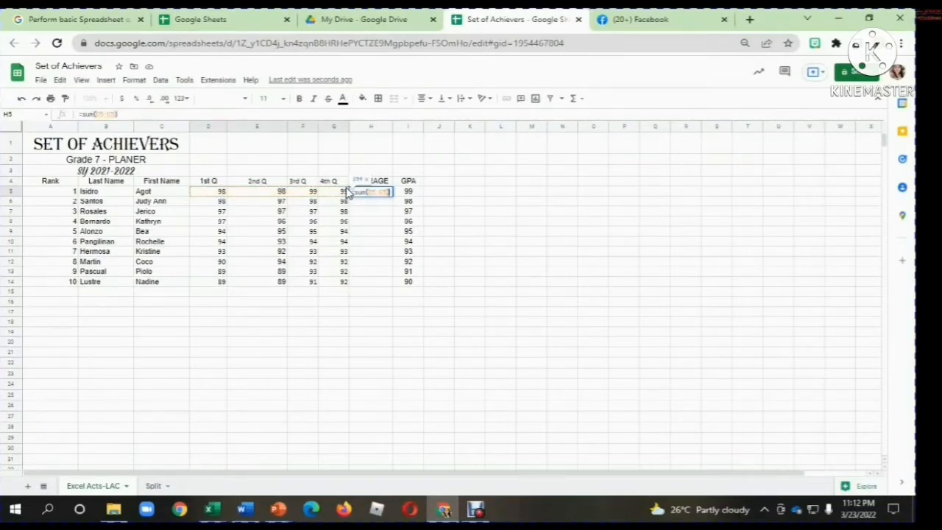
type("/4")
key("Return")
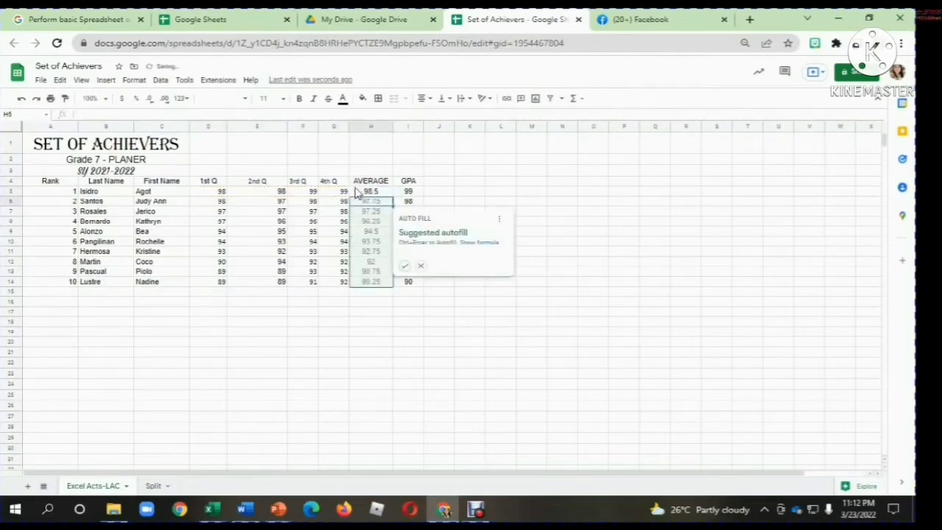
left_click(407, 268)
left_click(477, 342)
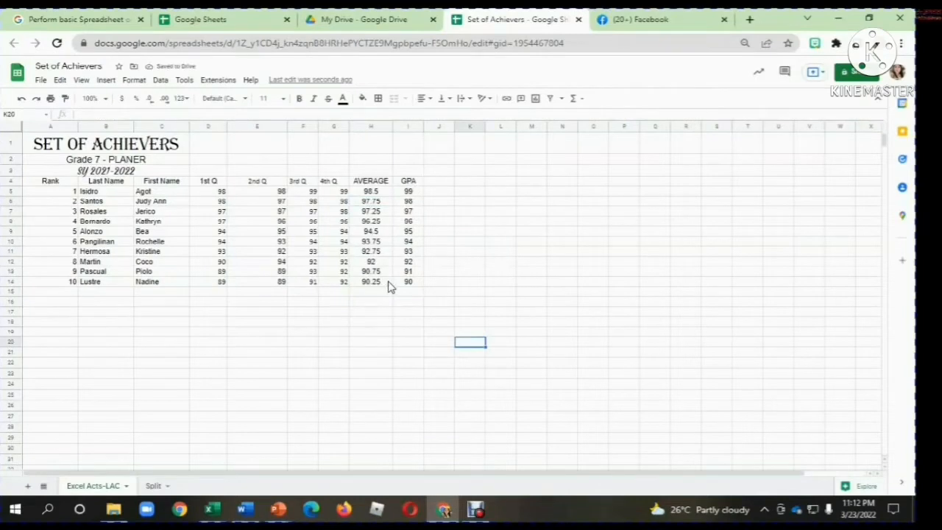
Inspect the formula in H5, the first student's AVERAGE cell.
left_click(372, 191)
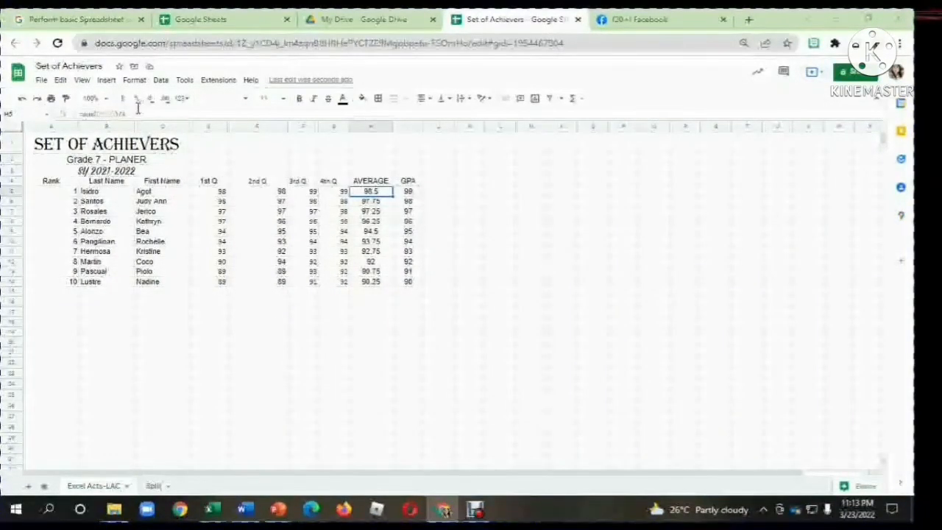
left_click_drag(126, 113, 78, 114)
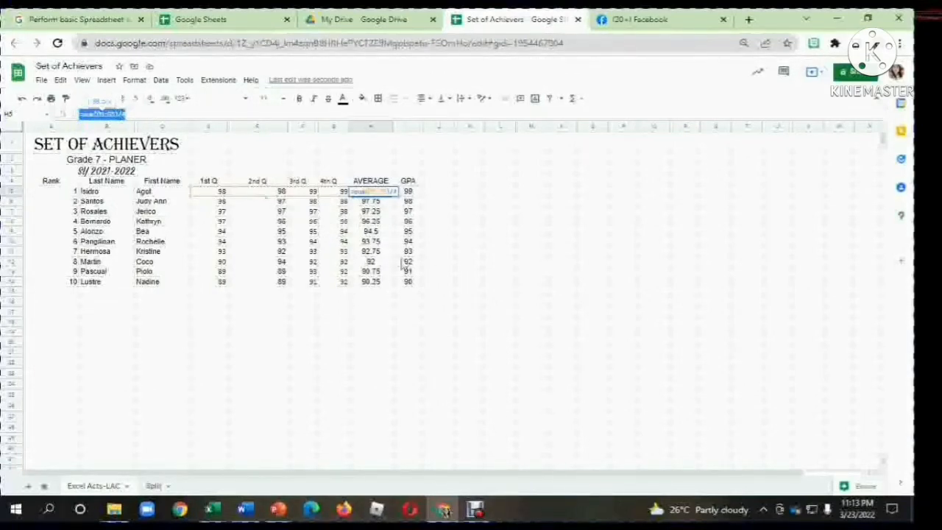
key("Return")
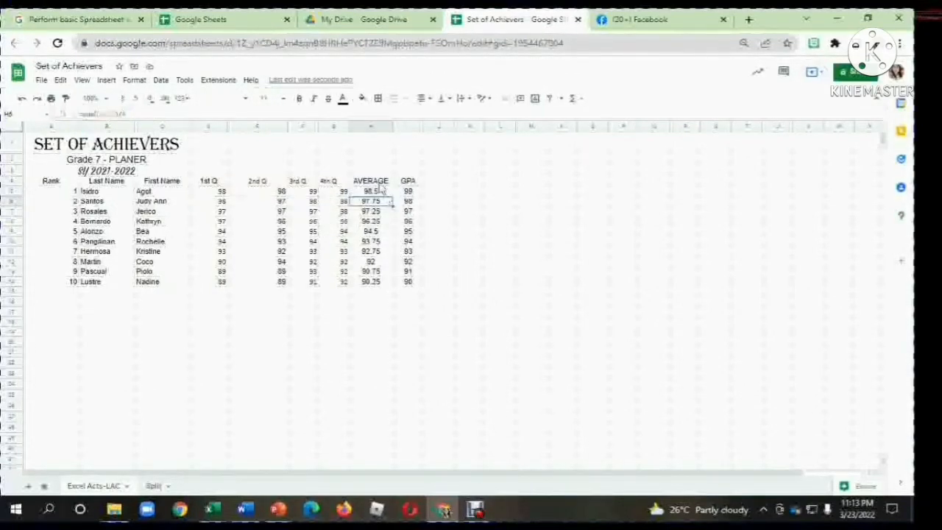
Insert another column between AVERAGE and GPA, and copy the AVERAGE header from H4 into I4.
right_click(418, 126)
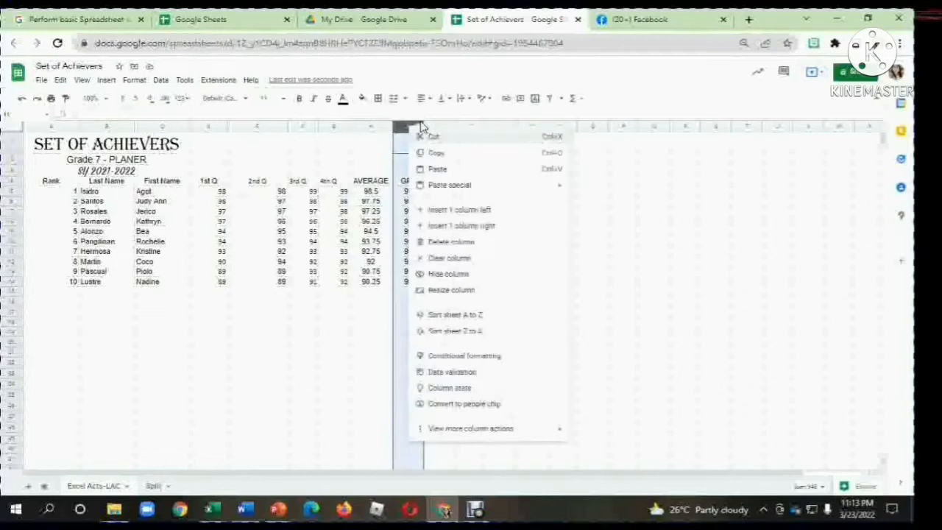
left_click(471, 212)
left_click(414, 184)
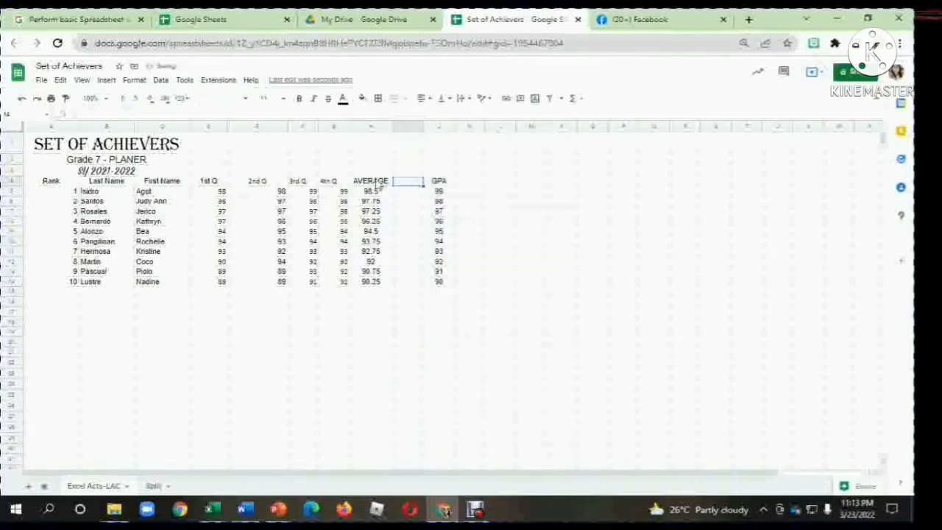
left_click(379, 182)
left_click_drag(401, 181, 424, 190)
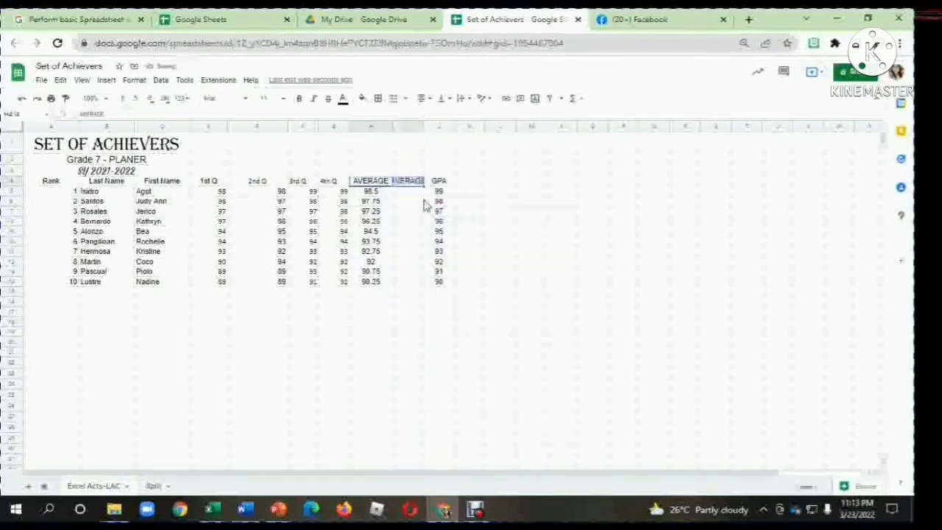
Calculate the average of D5:G5 in I5 with the AVERAGE function and fill the formula down to I14.
left_click(422, 193)
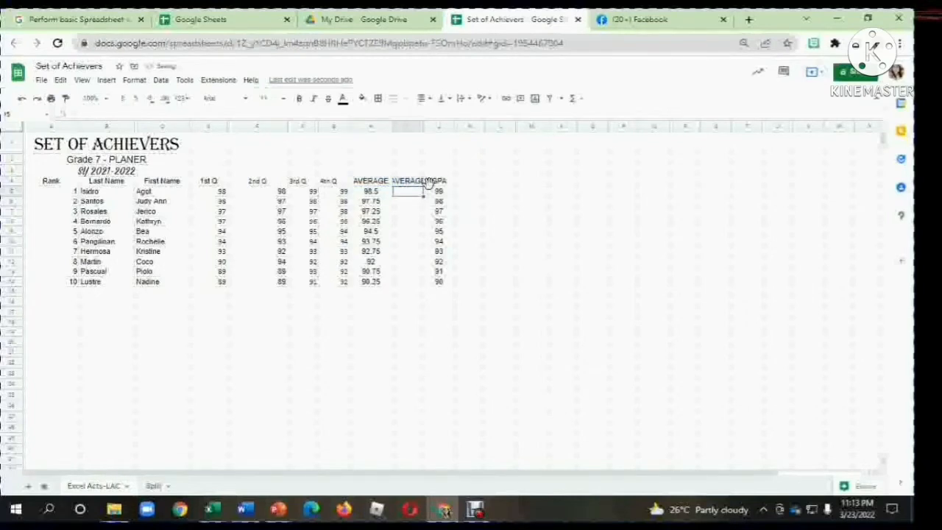
type("=ave")
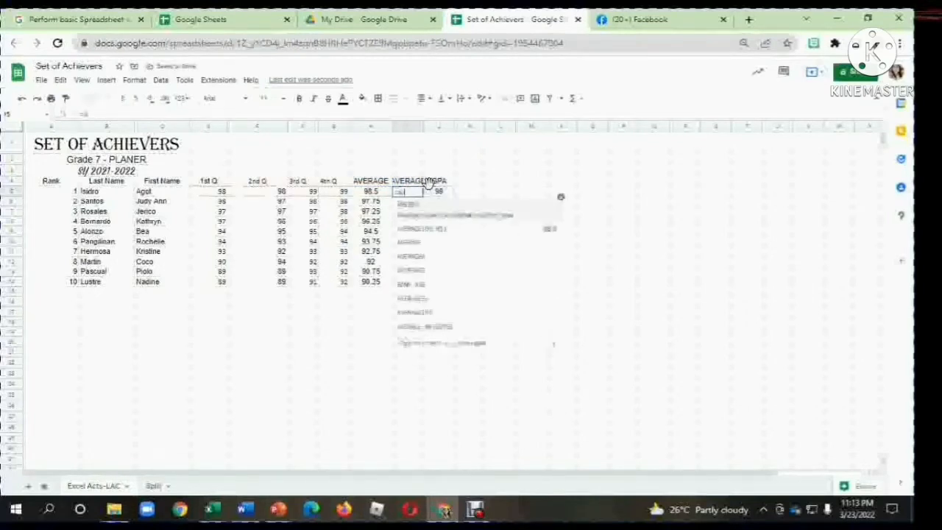
double_click(422, 220)
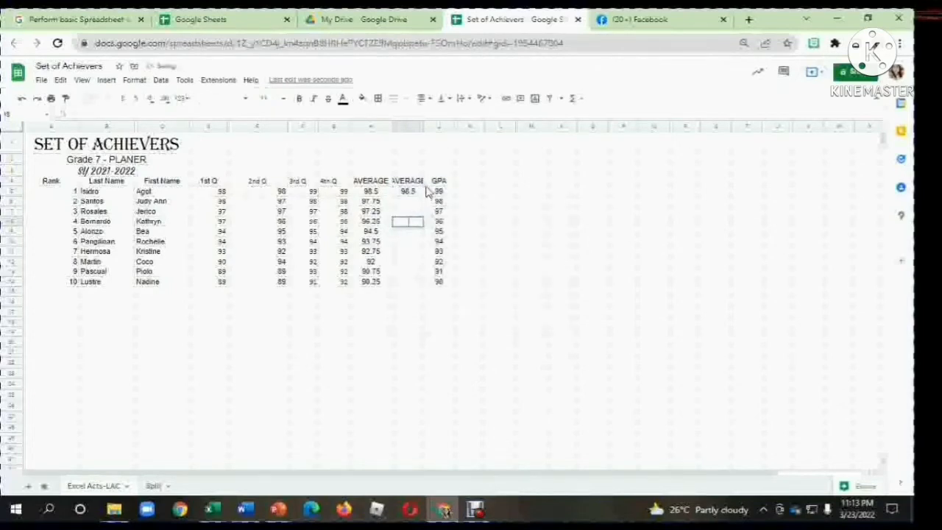
left_click(418, 192)
left_click_drag(423, 196, 439, 280)
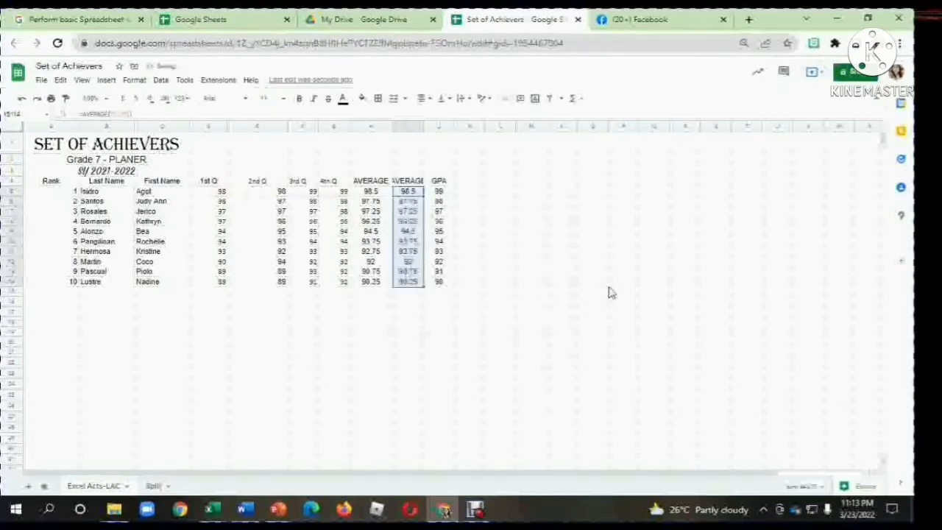
left_click(594, 282)
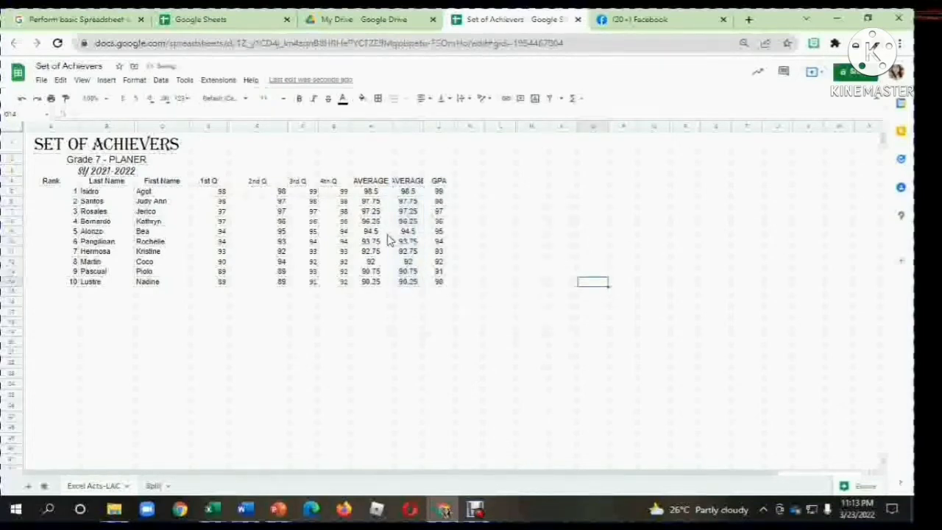
Compare the SUM-based formula in H5 with the AVERAGE formula in I5 and check the GPA in J5.
left_click(387, 192)
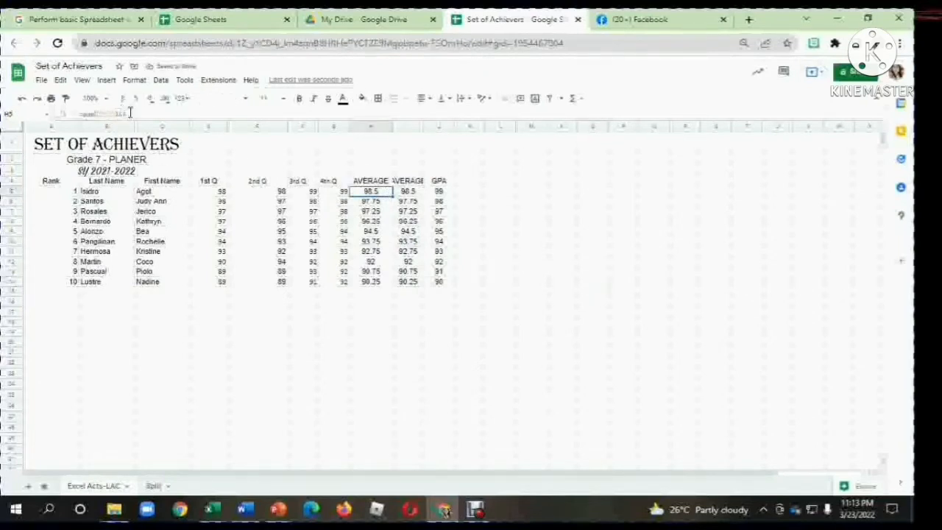
left_click_drag(84, 113, 118, 113)
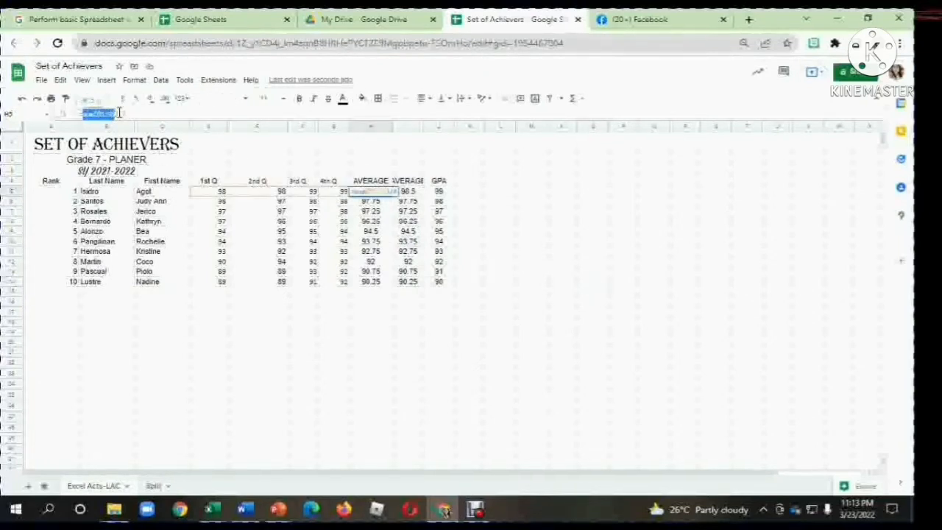
left_click(409, 193)
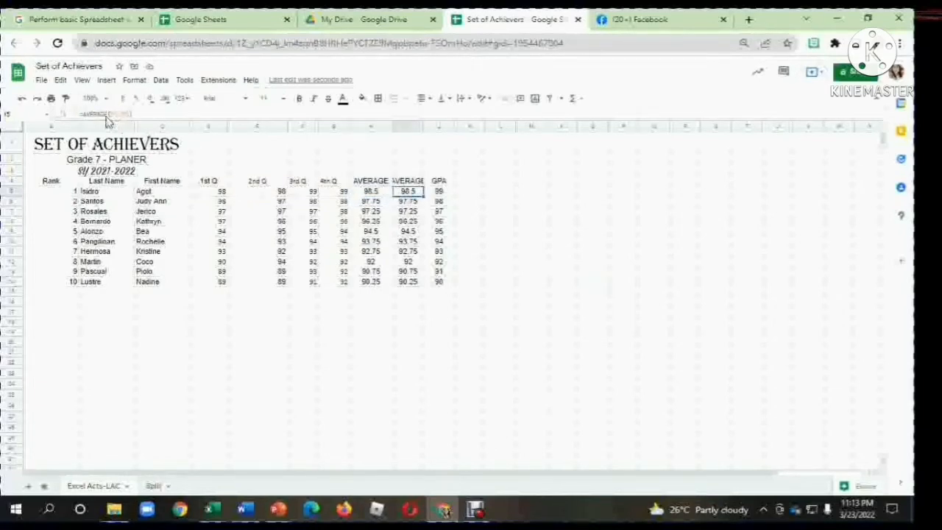
left_click(483, 233)
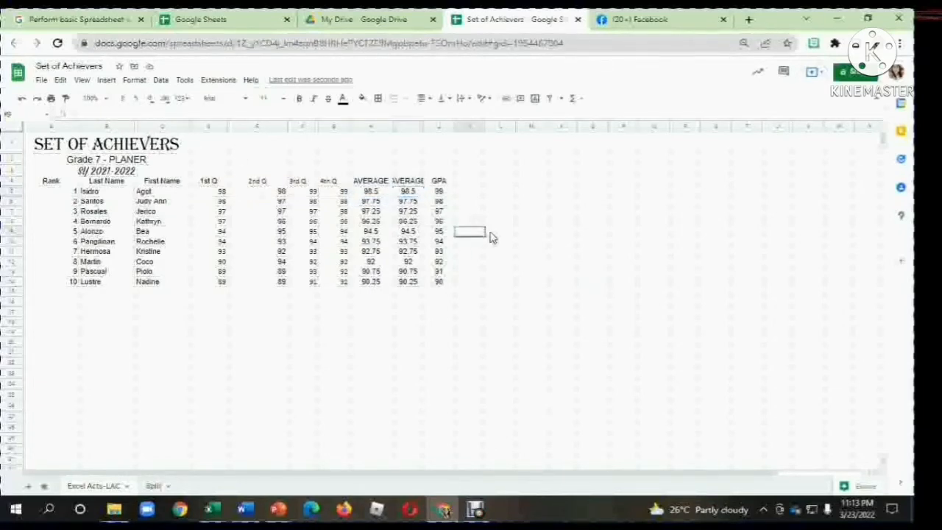
left_click(450, 192)
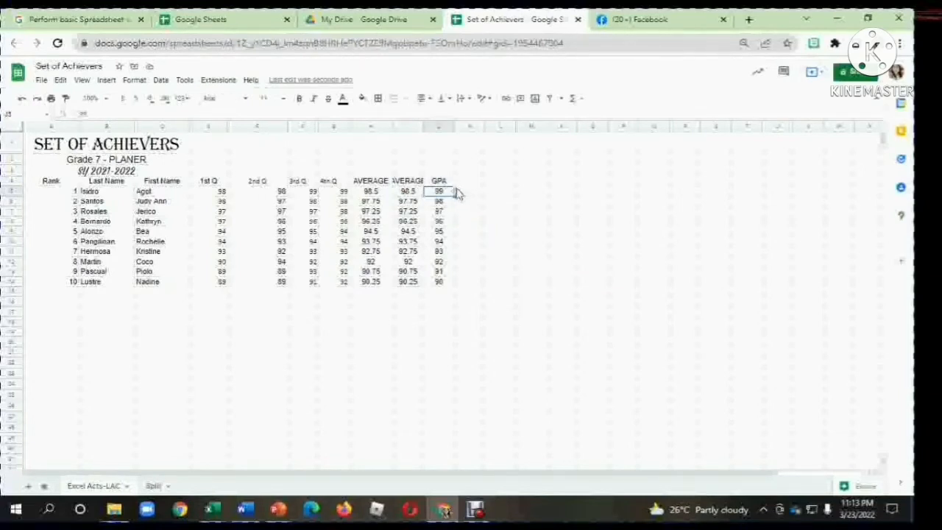
Delete column H, the AVERAGE column calculated with the SUM formula.
left_click(414, 183)
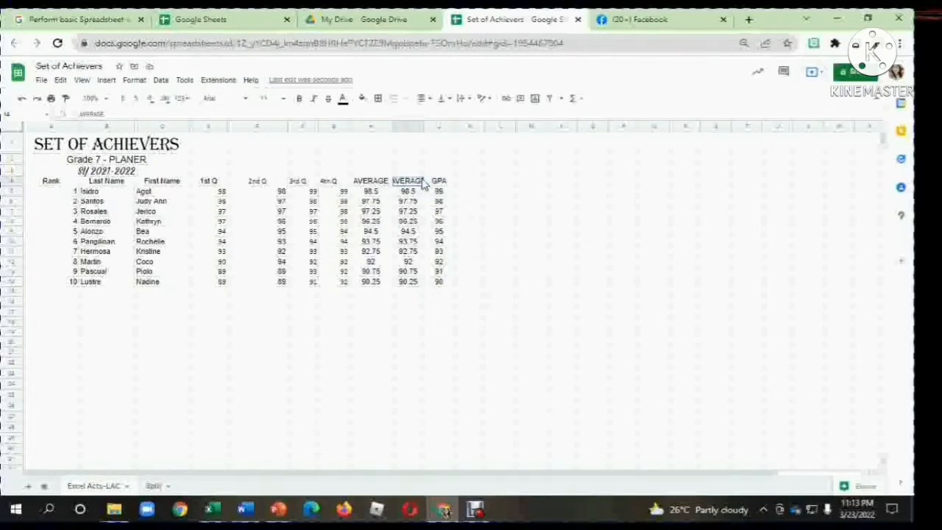
right_click(372, 128)
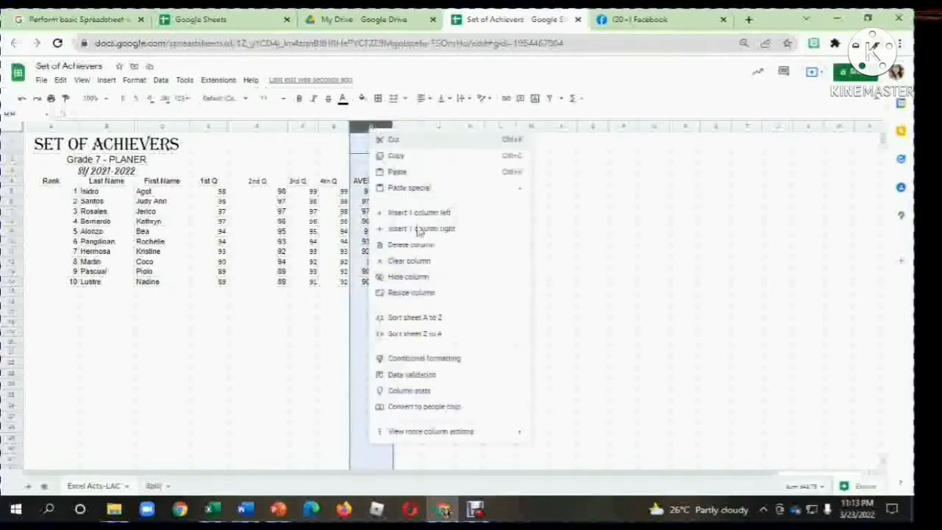
left_click(415, 244)
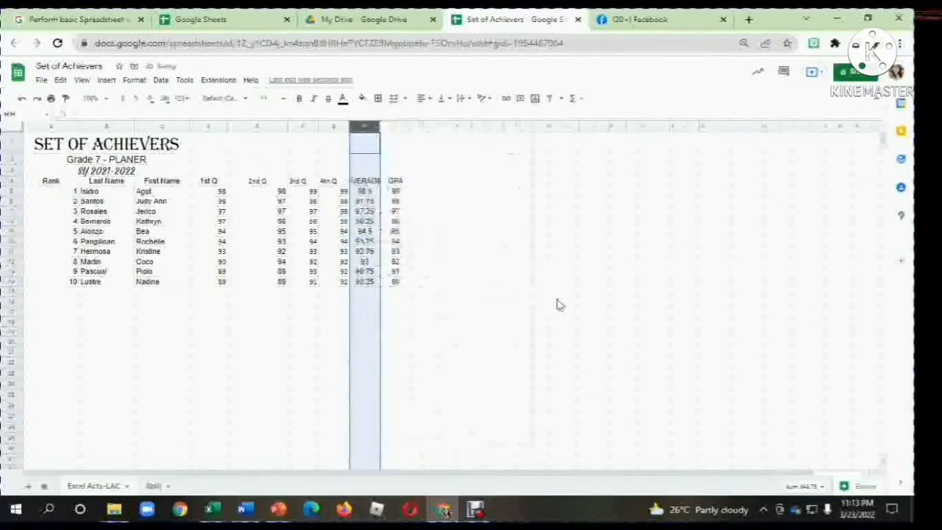
left_click(589, 303)
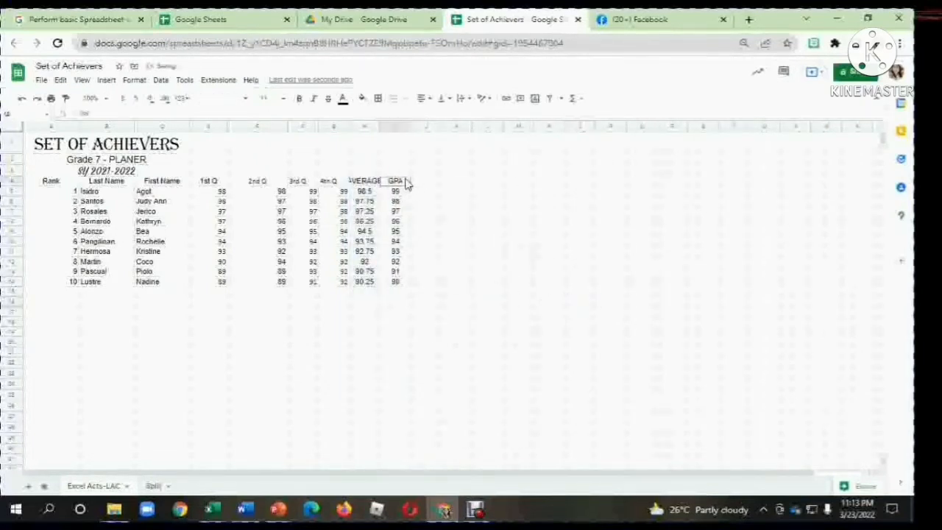
Replace the AVERAGE header in H4 with GPA.
left_click(379, 182)
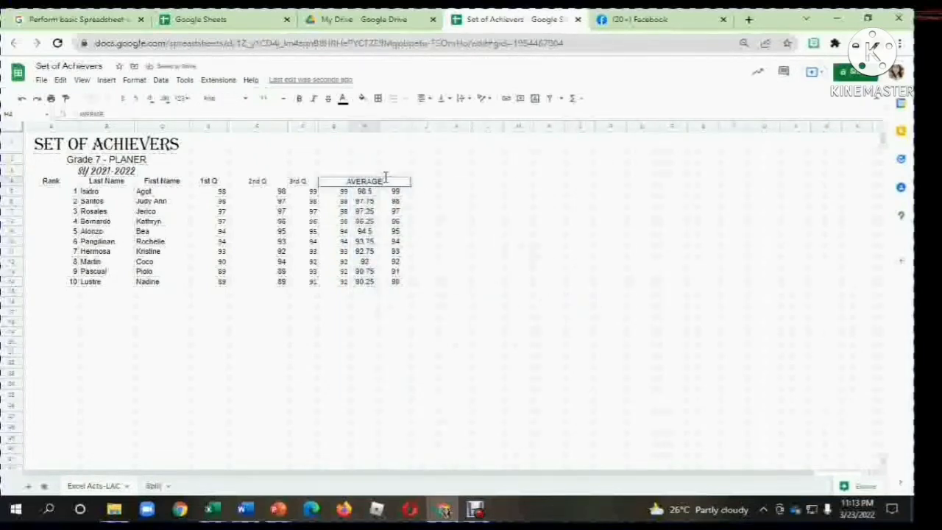
double_click(386, 178)
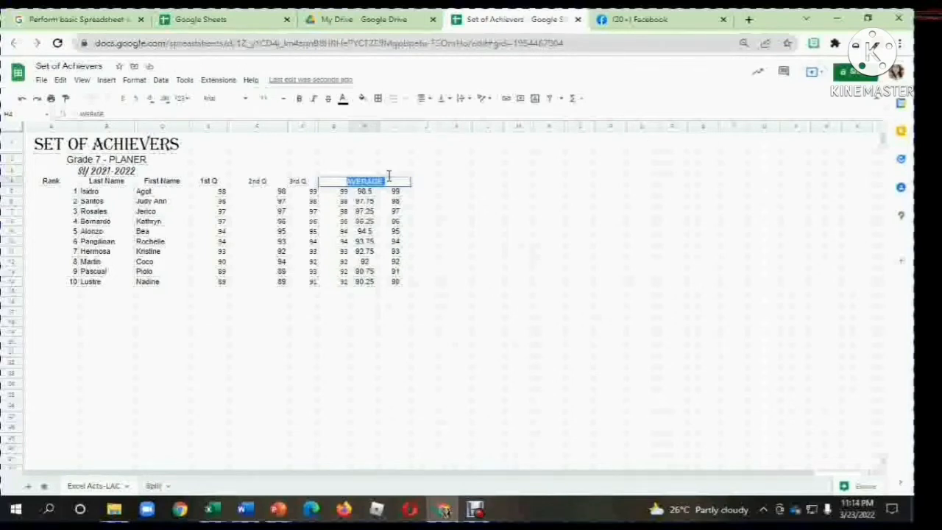
key("ctrl+p")
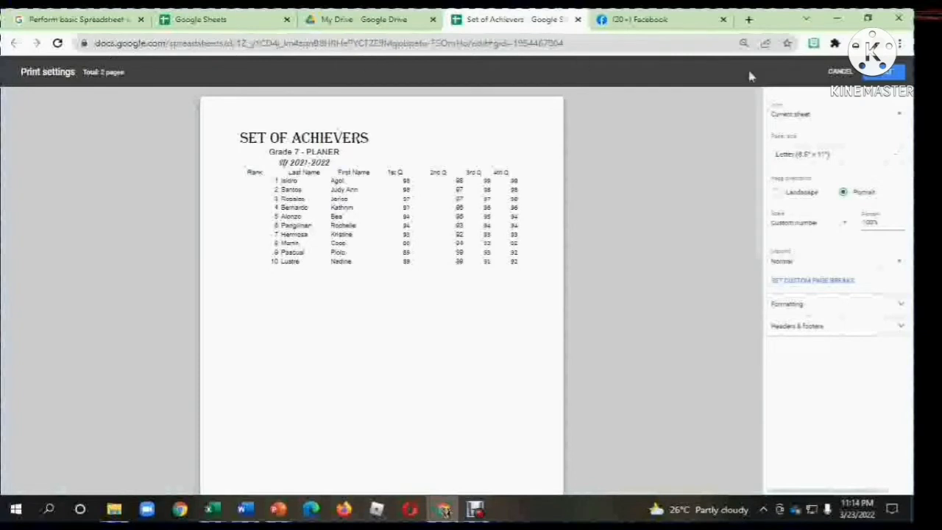
left_click(840, 72)
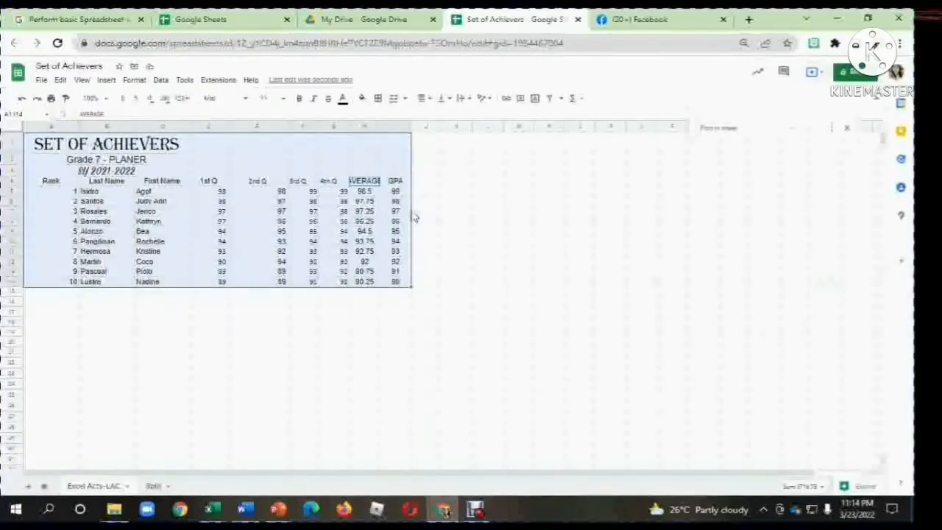
double_click(388, 180)
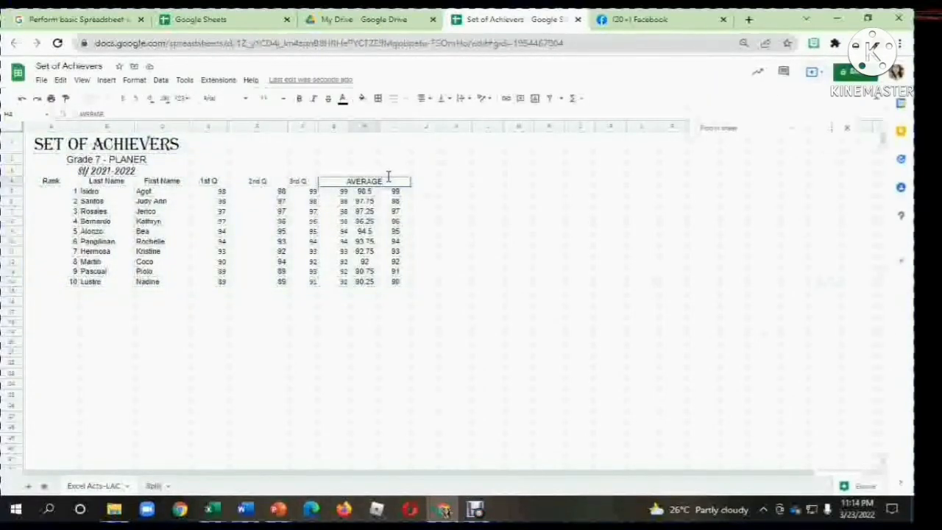
double_click(388, 178)
type("GPA")
left_click(467, 266)
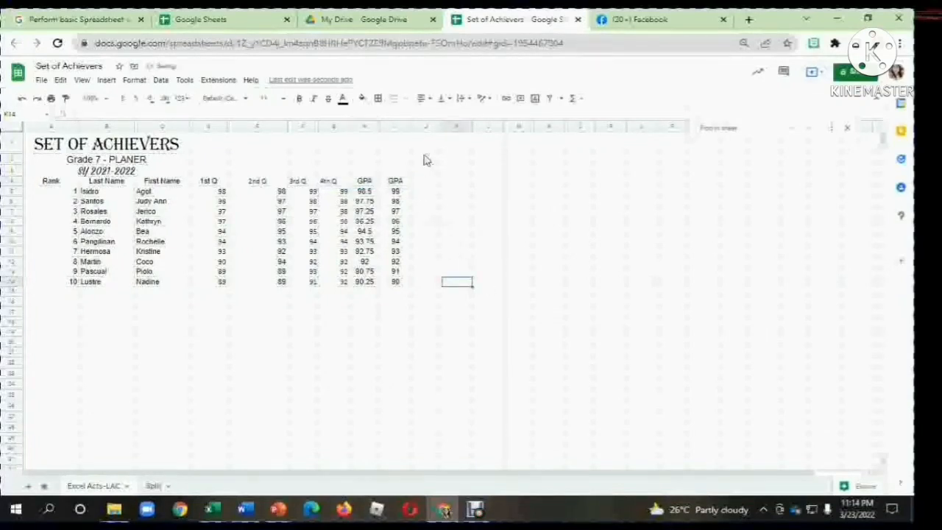
Delete column I, the old GPA column with rounded grades.
right_click(409, 126)
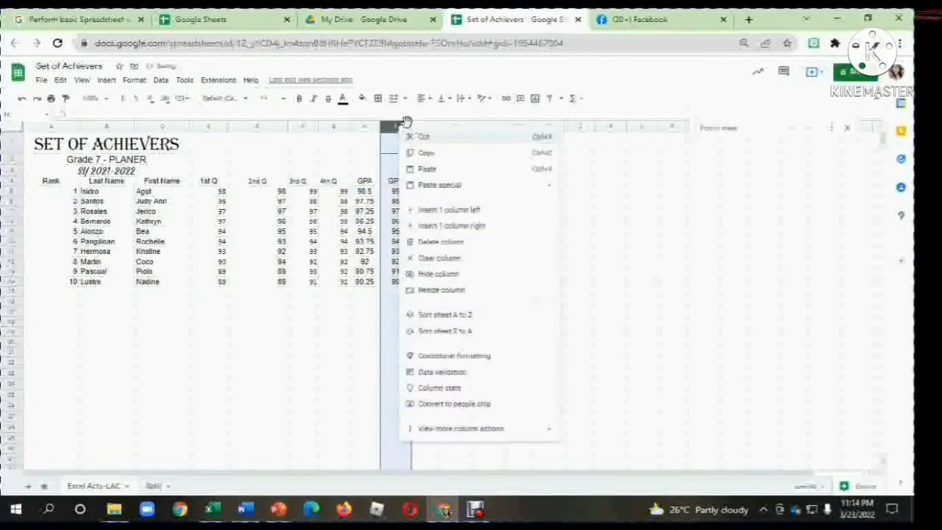
left_click(464, 241)
left_click(552, 333)
Check the formula in H5 and slightly widen the GPA column H.
left_click(369, 192)
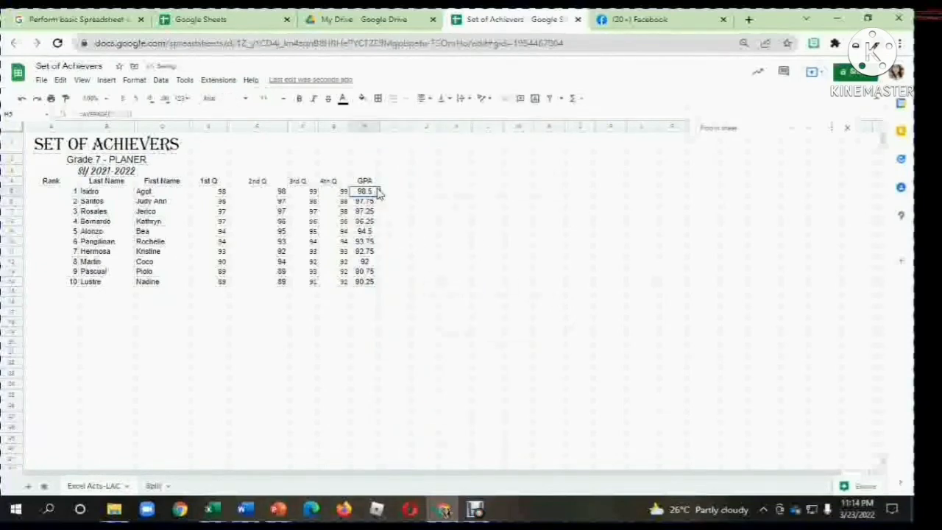
left_click(457, 240)
left_click_drag(390, 121, 406, 124)
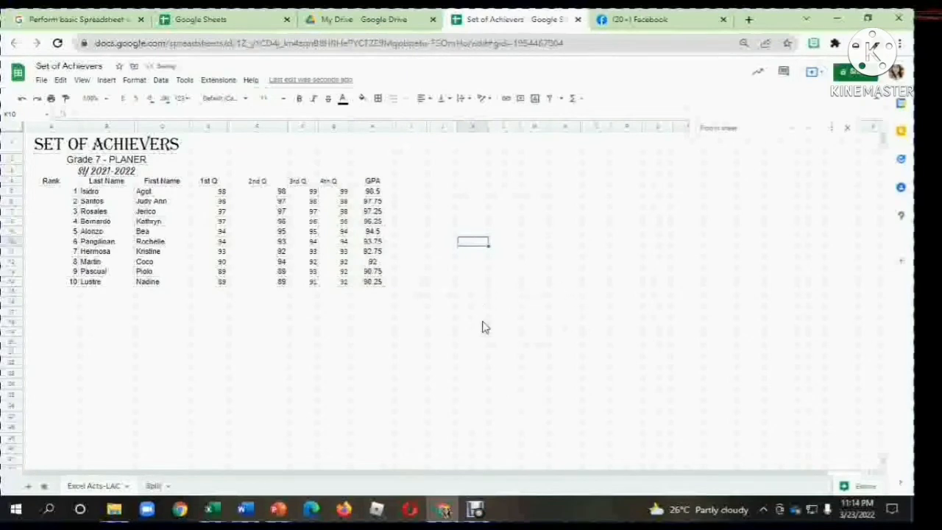
View the list of built-in functions, including SUM, AVERAGE, COUNT, MAX and MIN.
left_click_drag(96, 191, 177, 286)
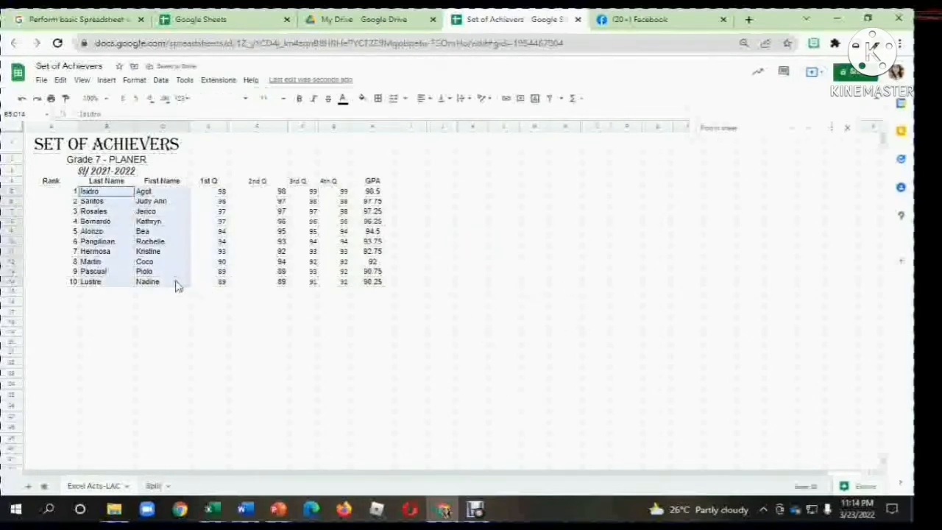
left_click(406, 351)
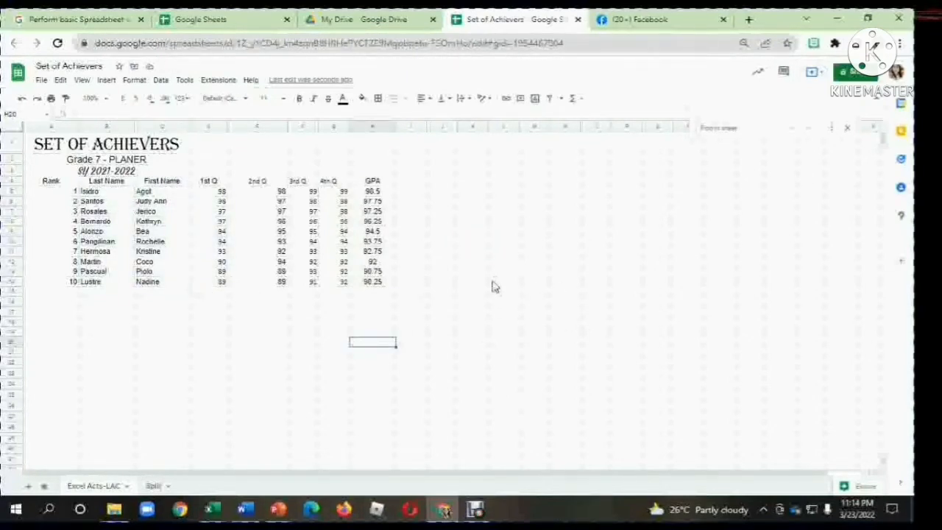
left_click(427, 182)
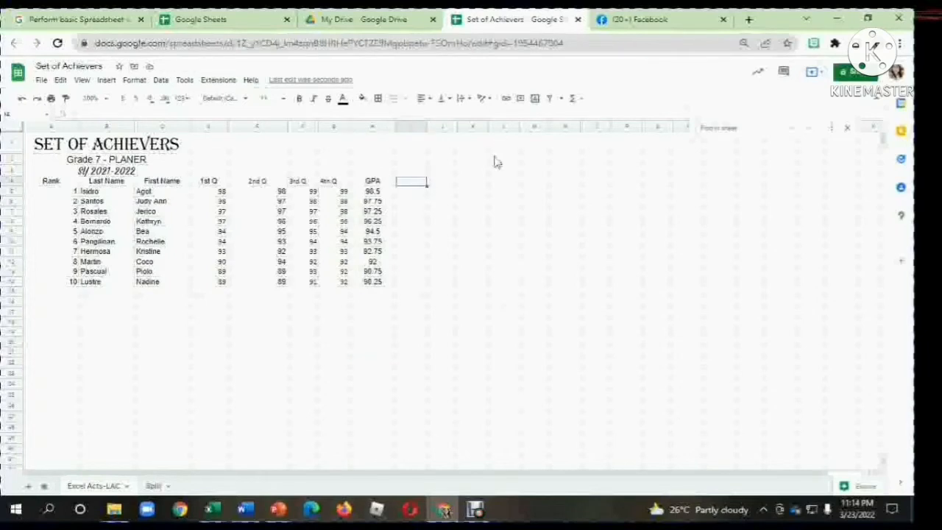
left_click(599, 100)
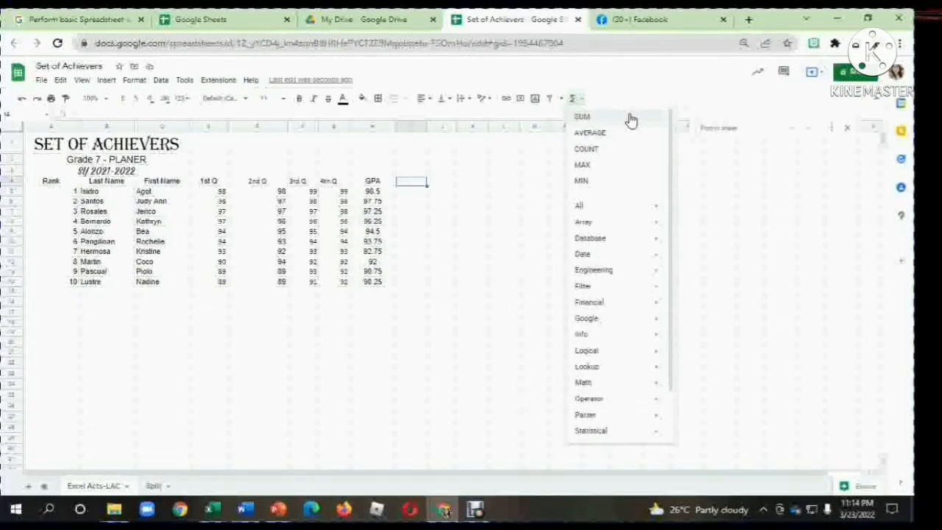
left_click(479, 324)
left_click(373, 343)
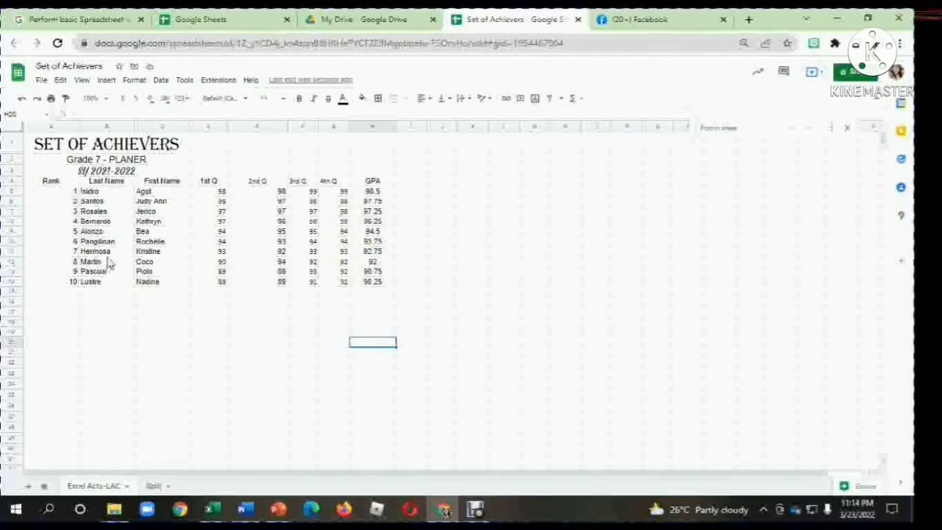
Count the rank numbers in A5:A14 with the COUNT function in A16.
left_click(119, 324)
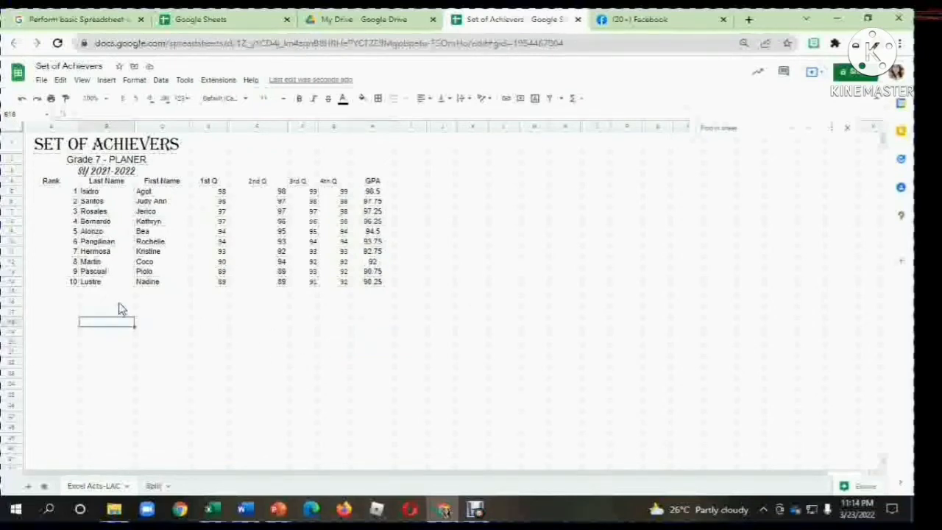
left_click(121, 308)
left_click(77, 308)
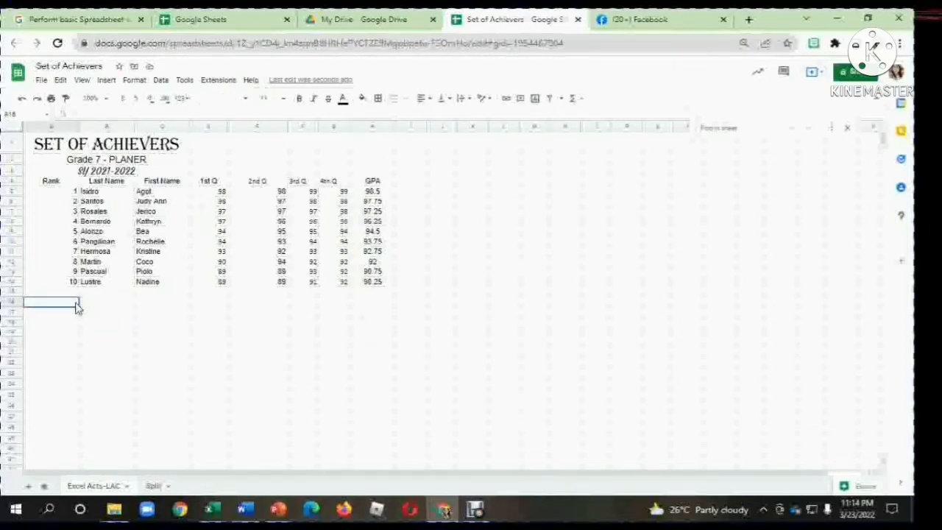
type("=")
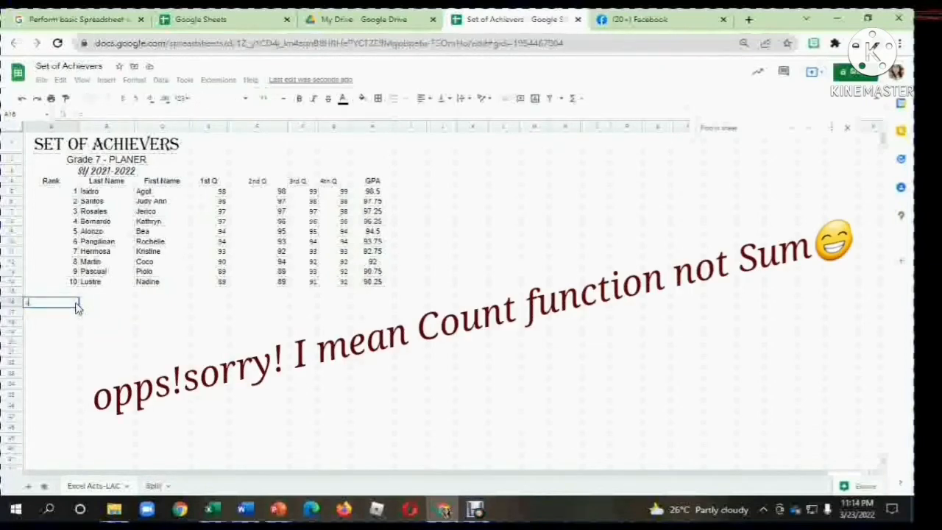
type("count")
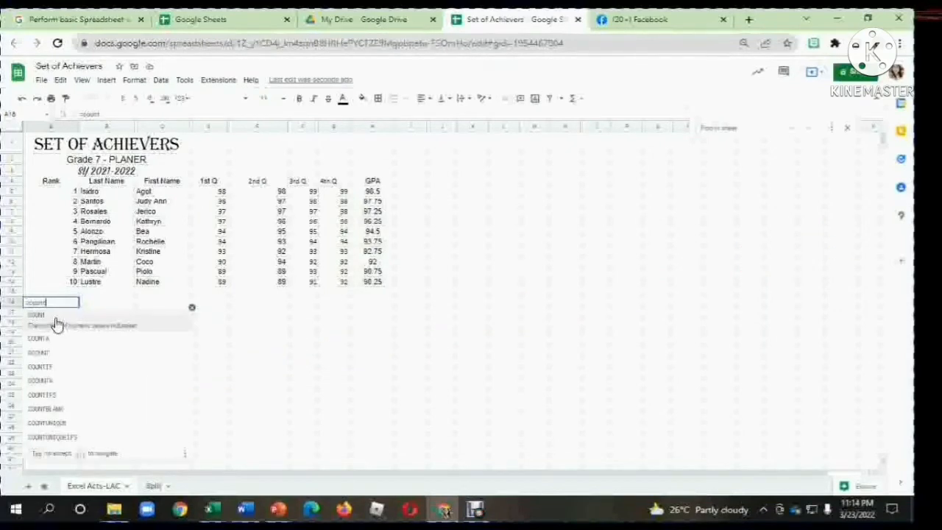
left_click(53, 318)
left_click_drag(71, 192, 72, 283)
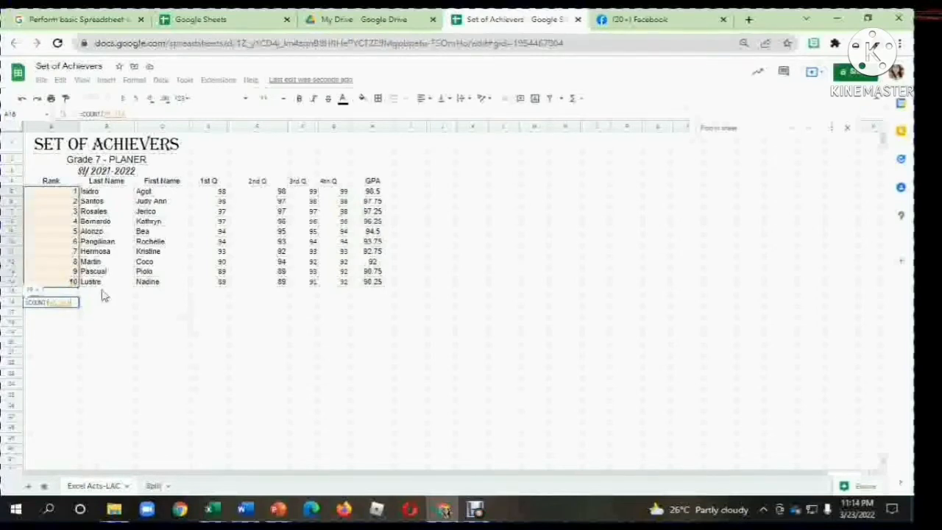
key("Return")
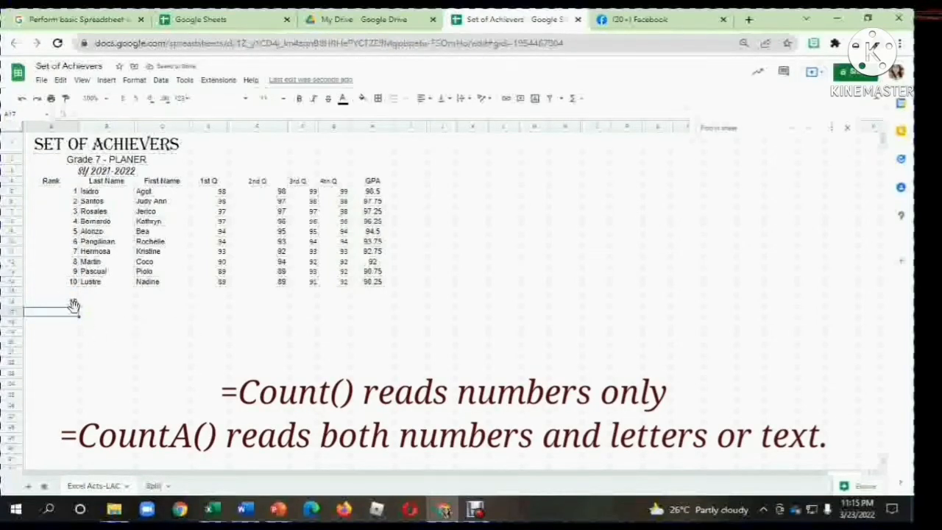
Count the entries in A5:A14 with the COUNTA function in A17.
type("=")
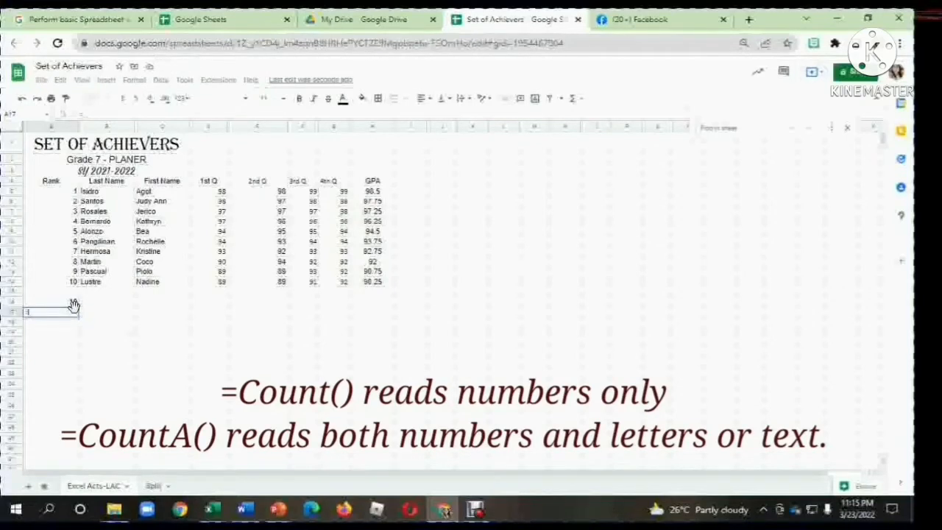
type("count(")
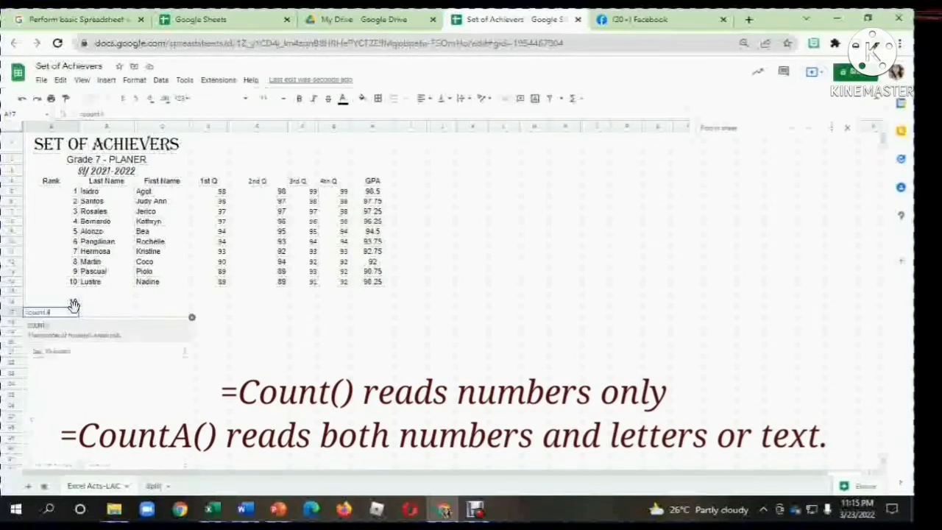
key("BackSpace")
type("a")
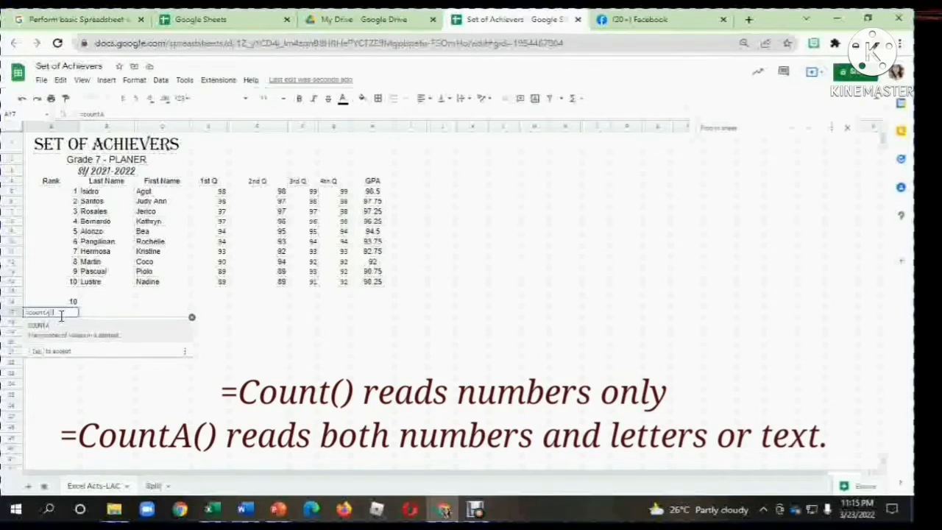
type("(")
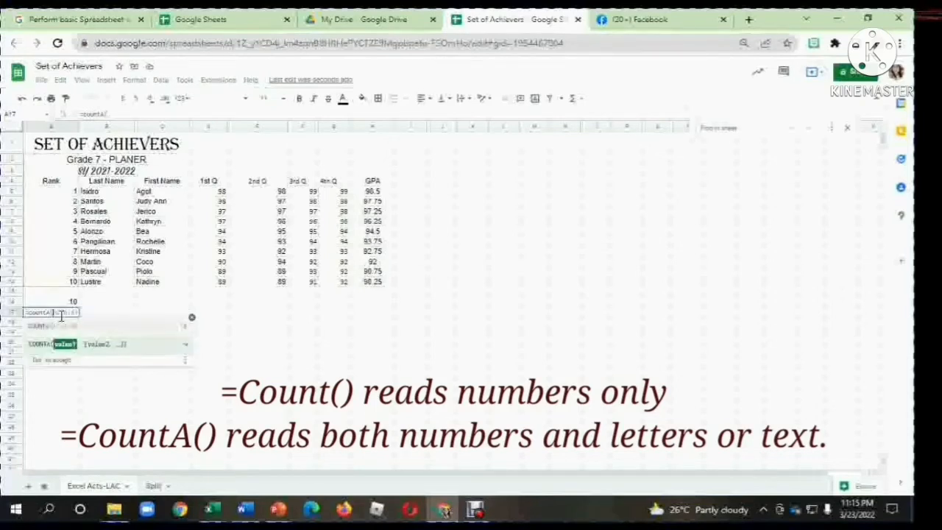
left_click_drag(69, 185, 74, 225)
left_click(67, 191)
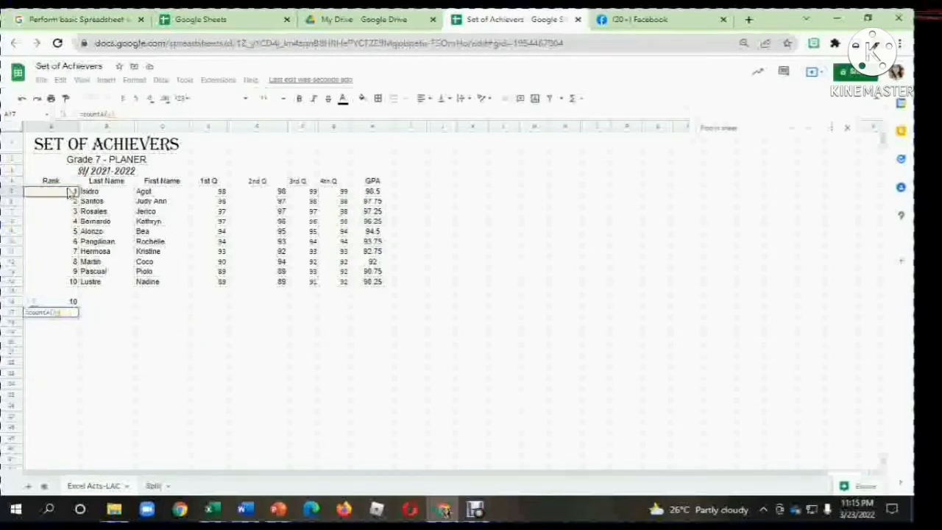
left_click_drag(69, 191, 69, 283)
key("Return")
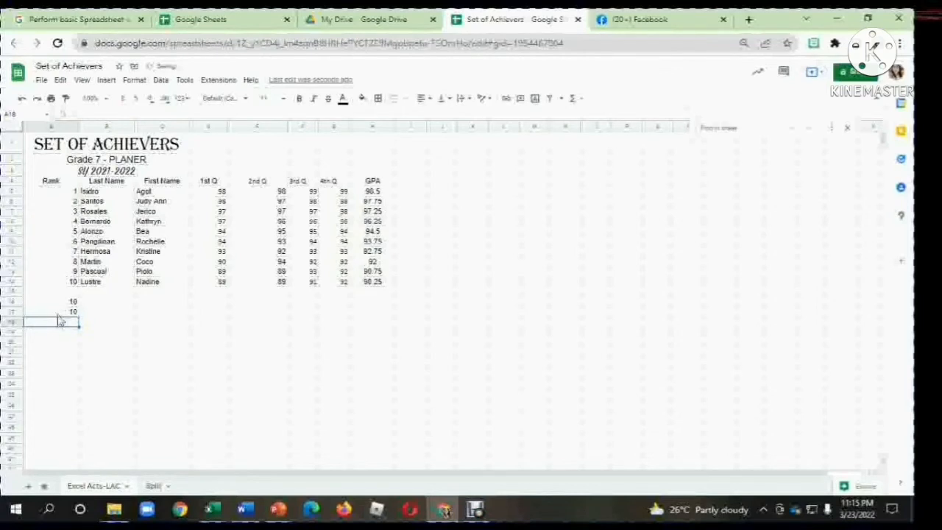
left_click(62, 314)
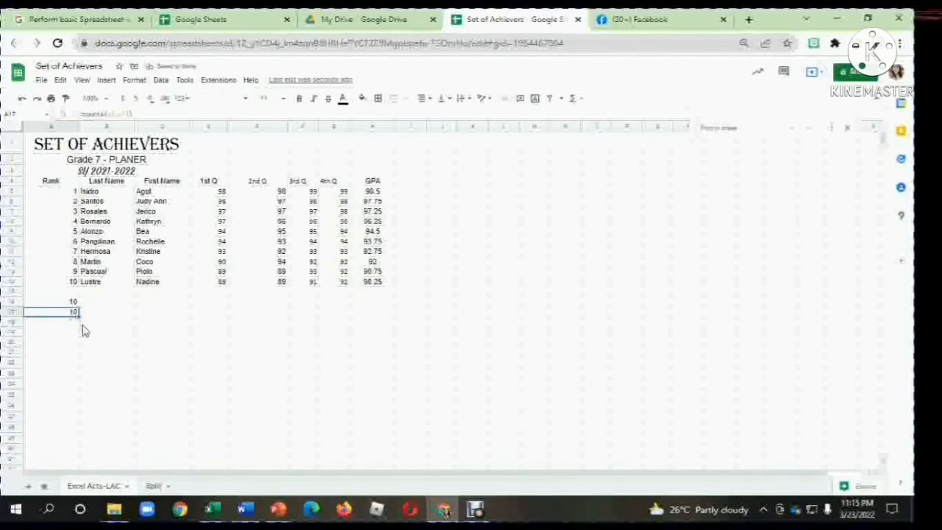
left_click_drag(78, 315, 73, 331)
key("ctrl+z")
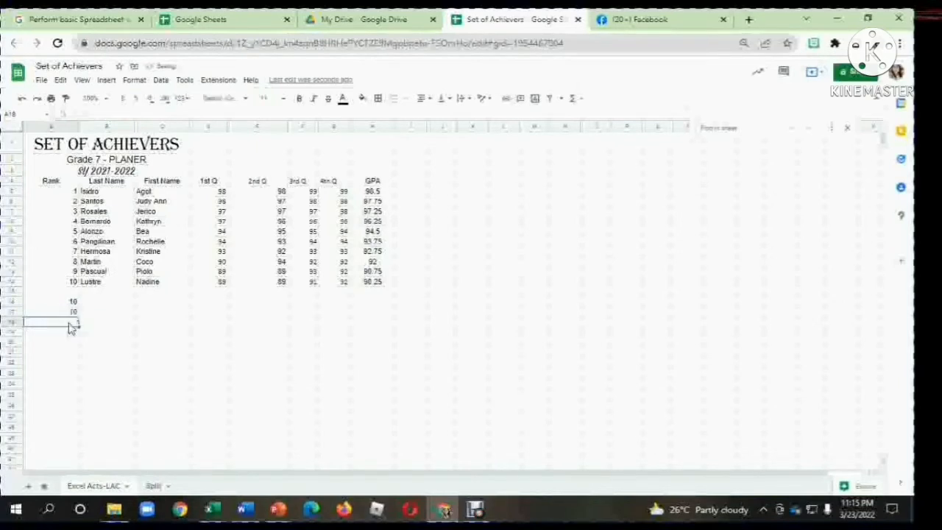
Count the last names in B5:B14 with the COUNTA function in A18.
type("=")
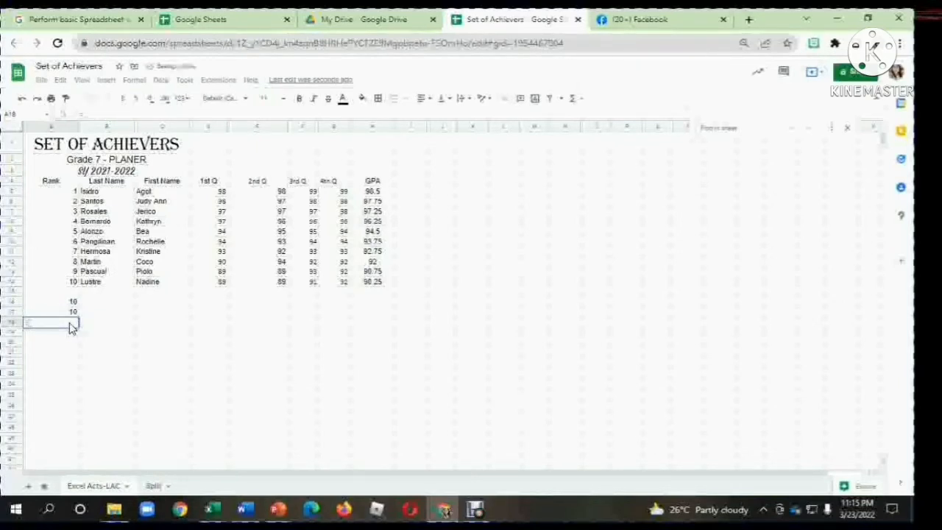
type("COUNTI")
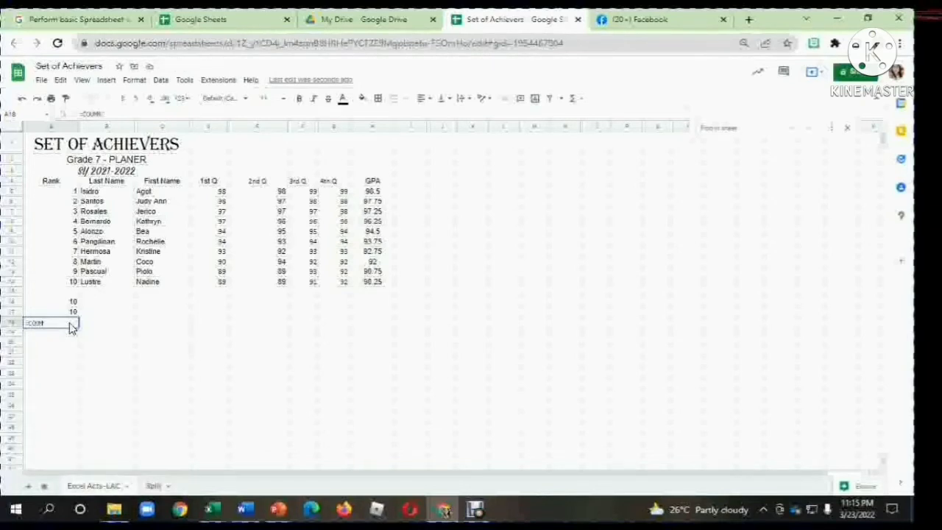
key("BackSpace")
key("BackSpace")
key("BackSpace")
type("NTA(")
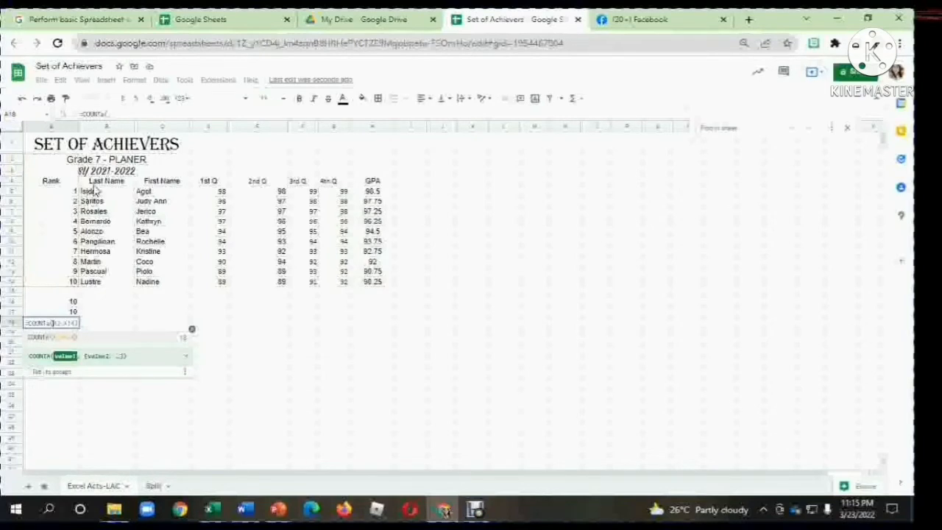
left_click_drag(93, 188, 107, 287)
key("Return")
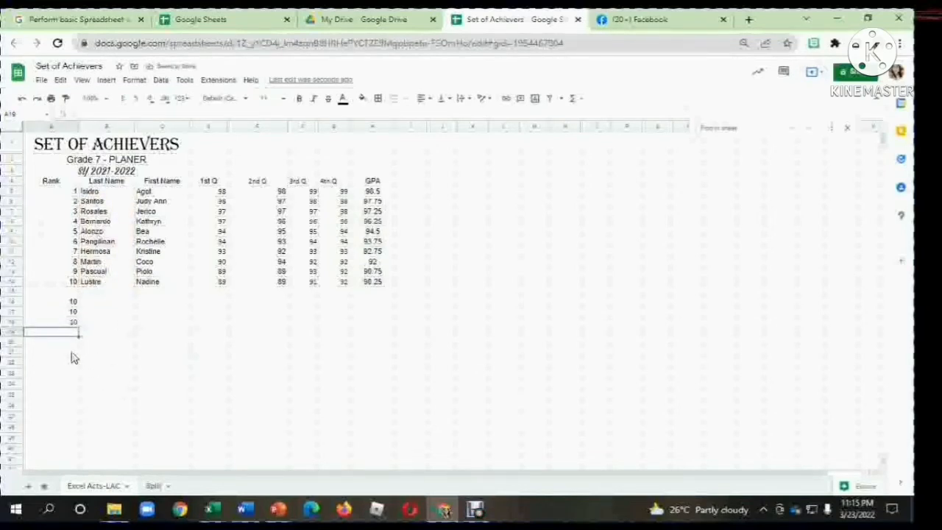
Review the COUNT formula in A16 and the last-name range B5:B14.
key("Up")
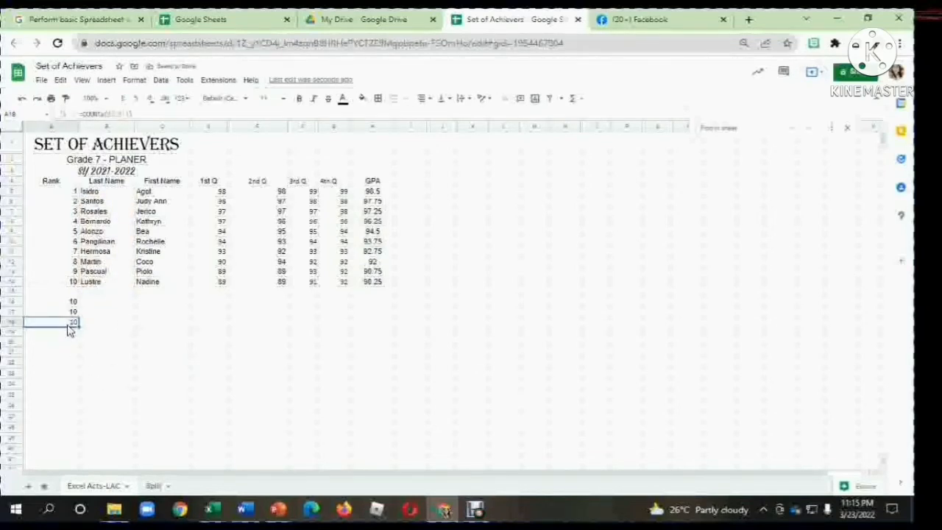
left_click(70, 304)
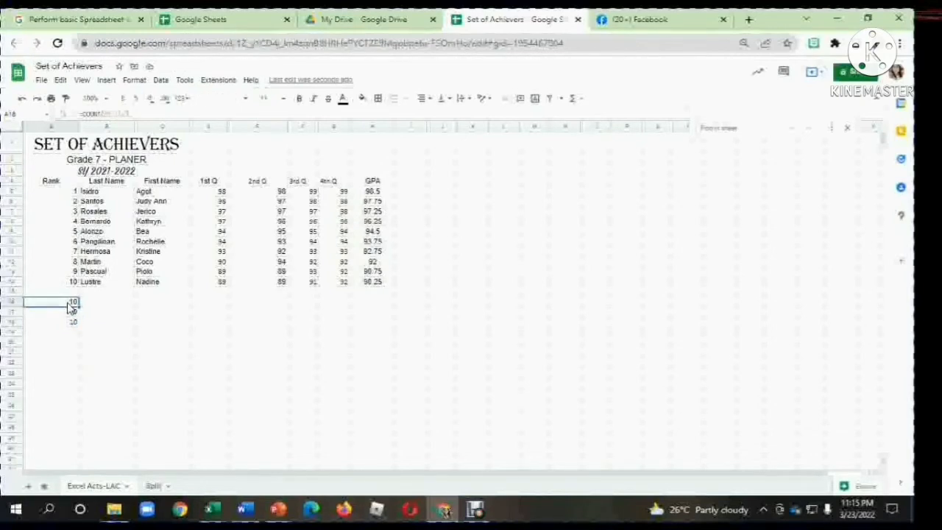
double_click(72, 305)
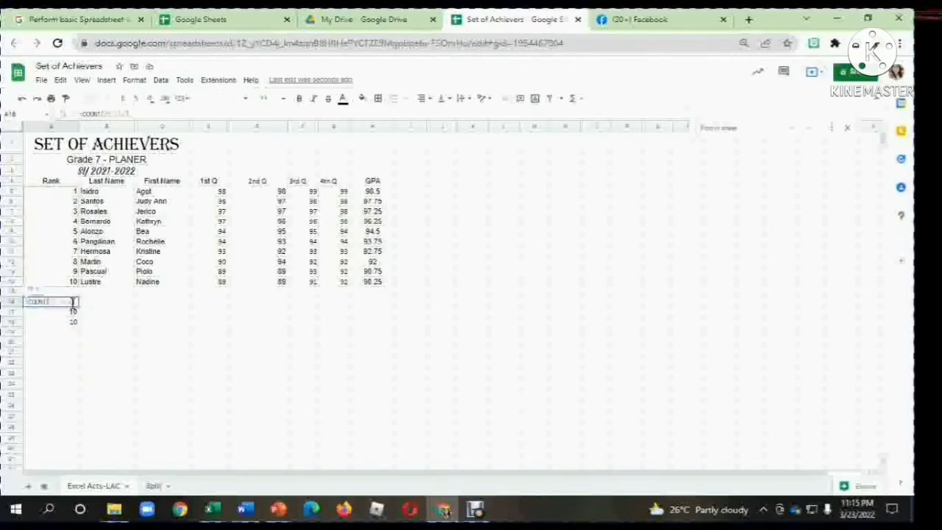
left_click_drag(74, 302, 50, 302)
key("Escape")
left_click_drag(103, 193, 94, 289)
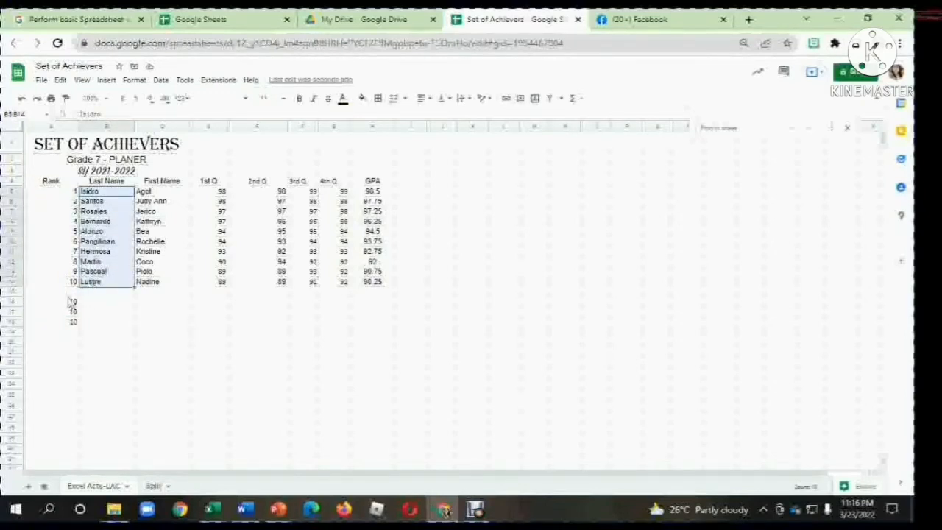
Change the range of the COUNT formula in A16 to the last names in B5:B14.
double_click(69, 303)
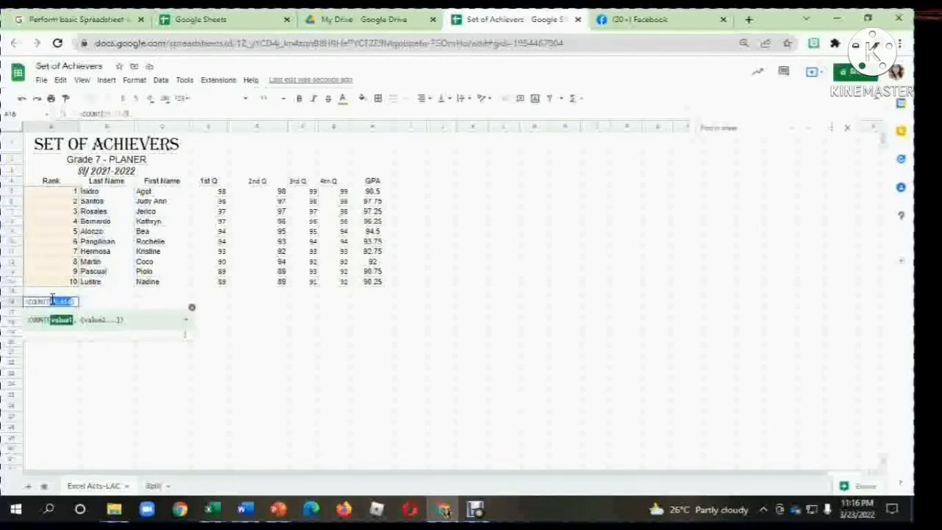
key("BackSpace")
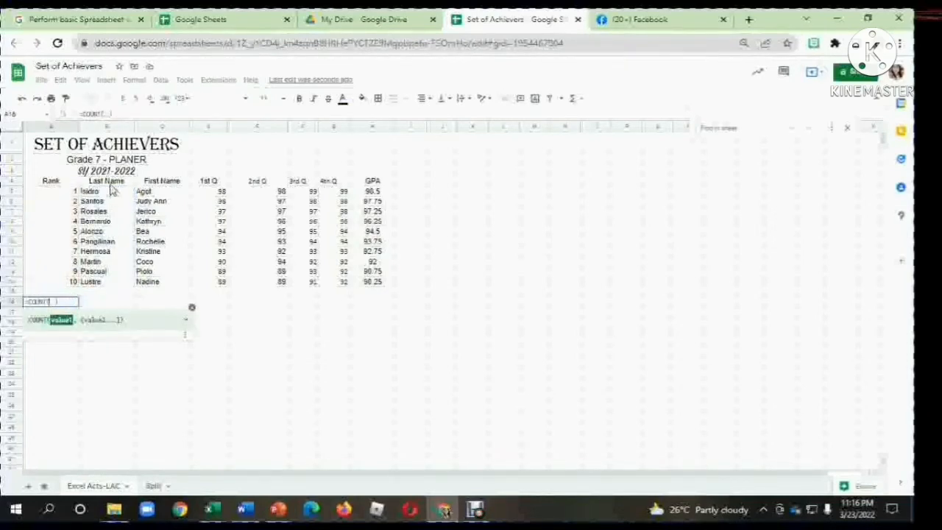
left_click(107, 192)
left_click_drag(107, 193, 108, 281)
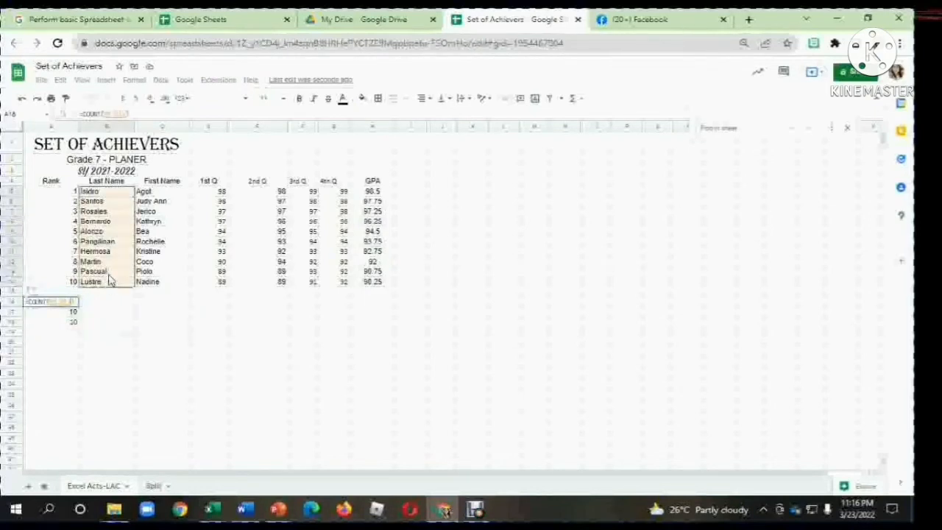
key("Return")
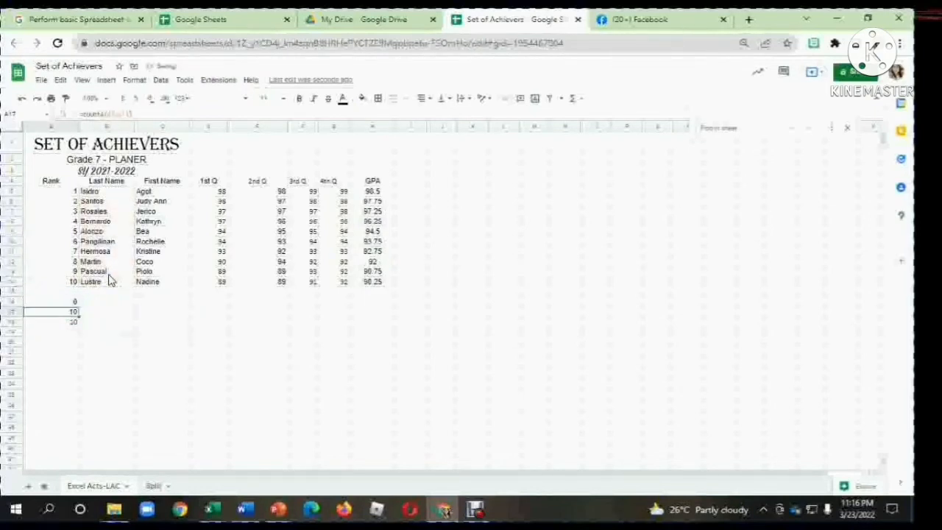
left_click(61, 300)
left_click(162, 332)
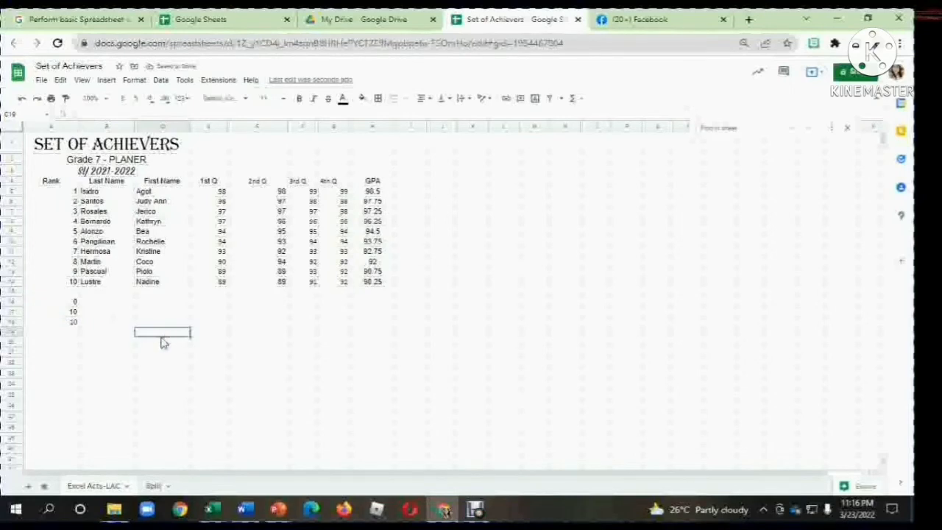
Set the range of the COUNT formula in A16 back to the rank numbers in A5:A14.
left_click(70, 303)
double_click(70, 307)
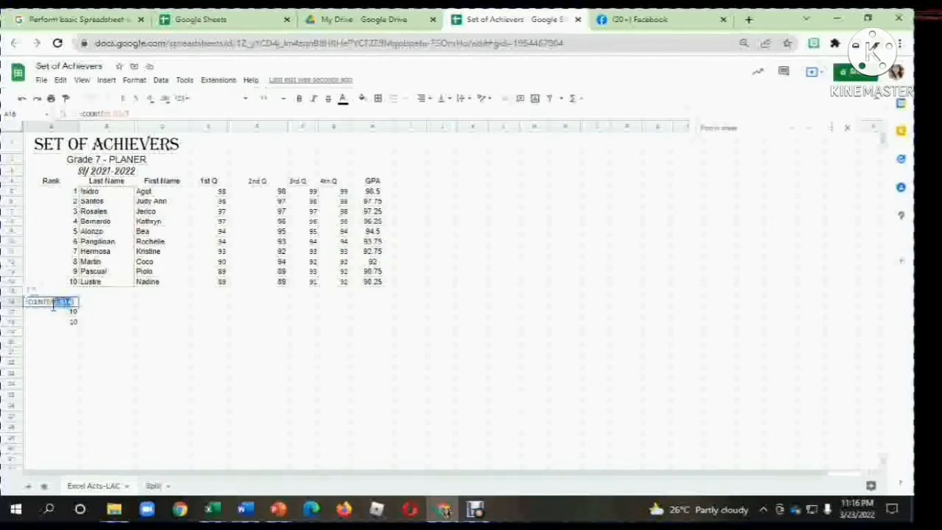
key("BackSpace")
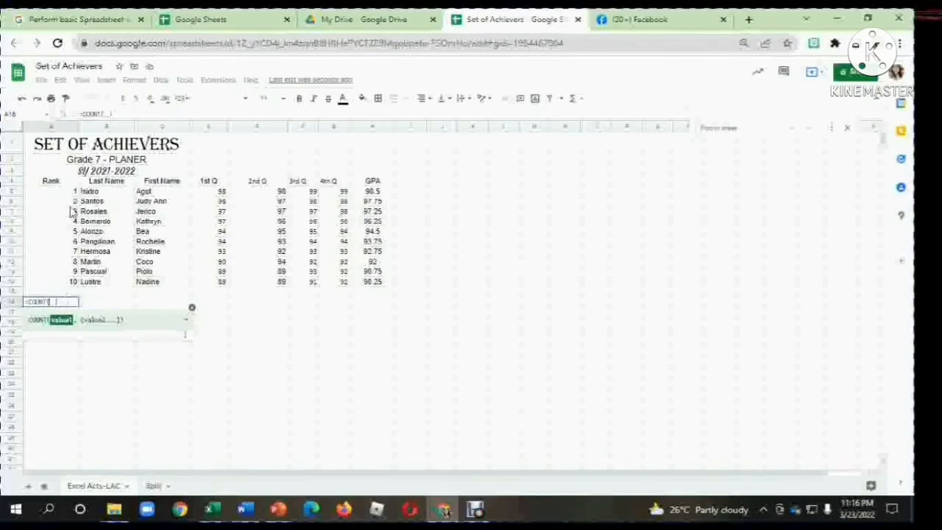
left_click_drag(65, 192, 72, 287)
key("Return")
left_click(217, 398)
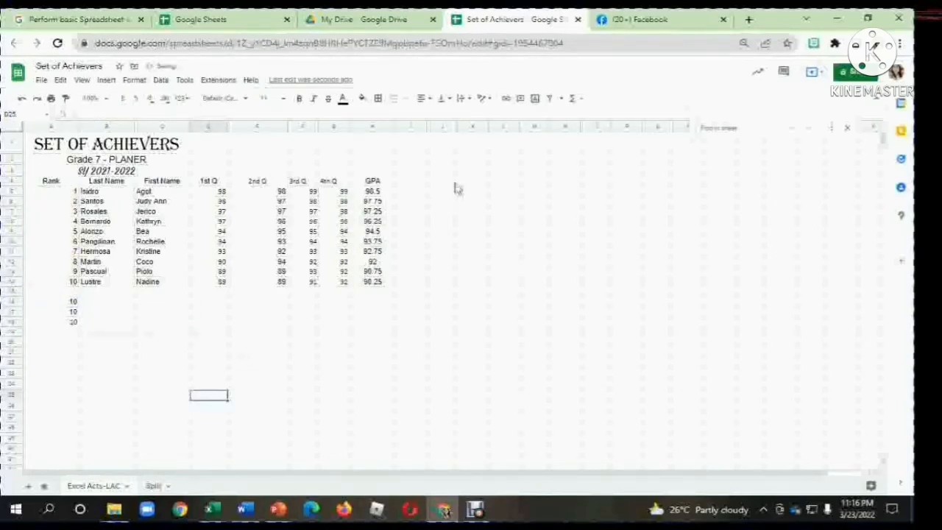
Fill the COUNT formula from A16 into B16 and replace its function with MAX.
left_click(579, 99)
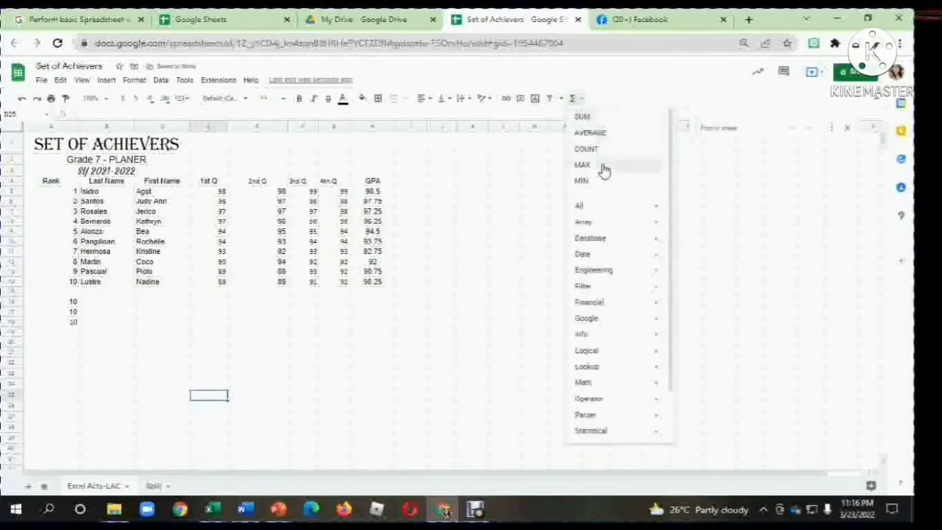
left_click(312, 344)
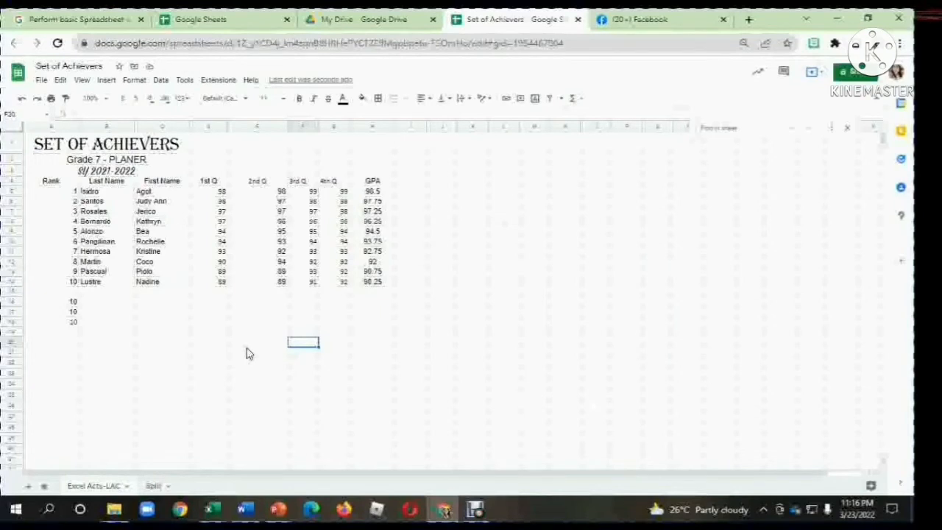
left_click(73, 302)
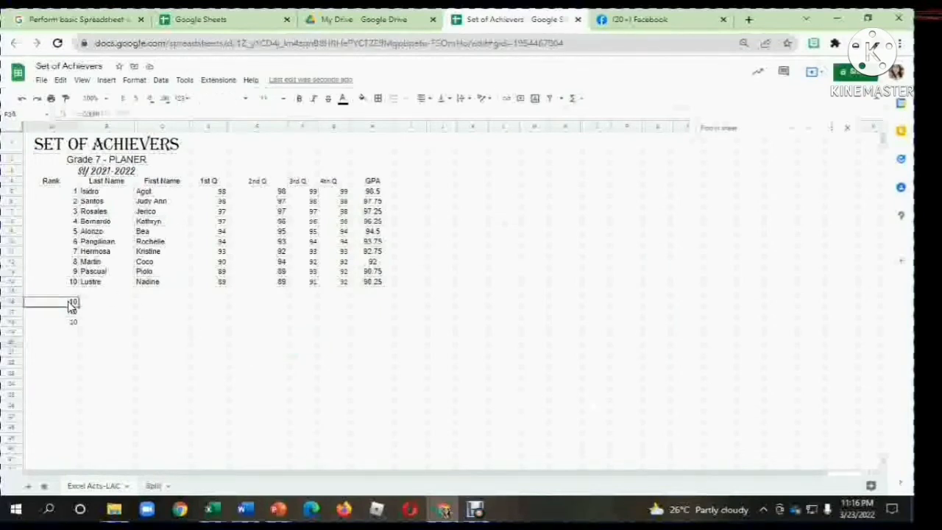
left_click(122, 305)
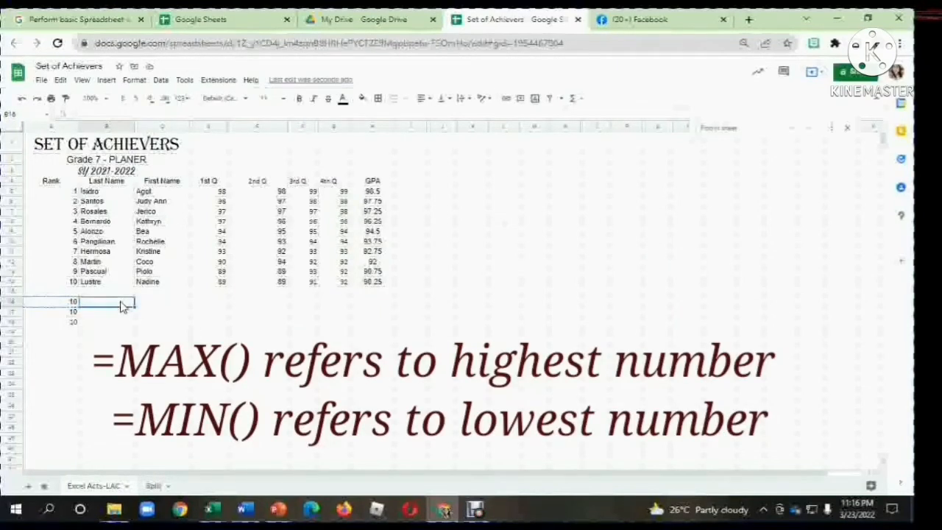
double_click(122, 305)
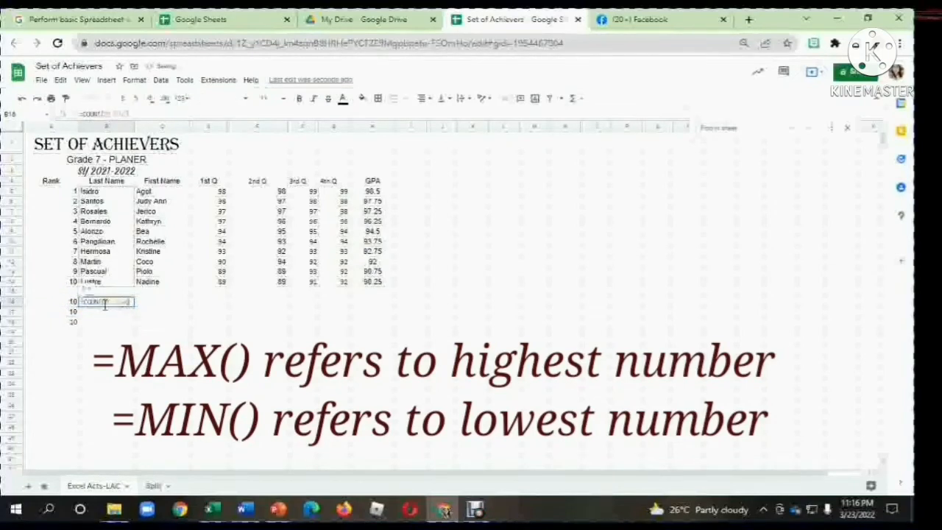
left_click_drag(108, 304, 93, 304)
type("max")
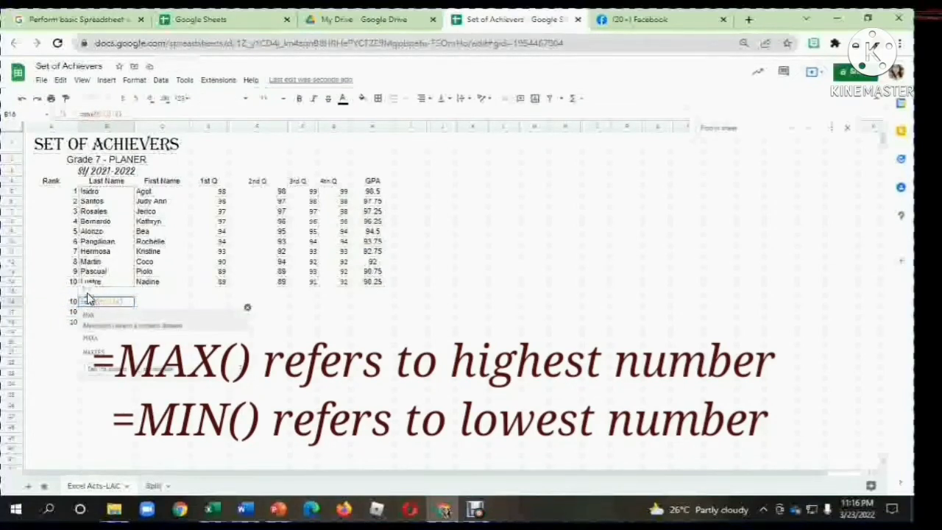
left_click(151, 319)
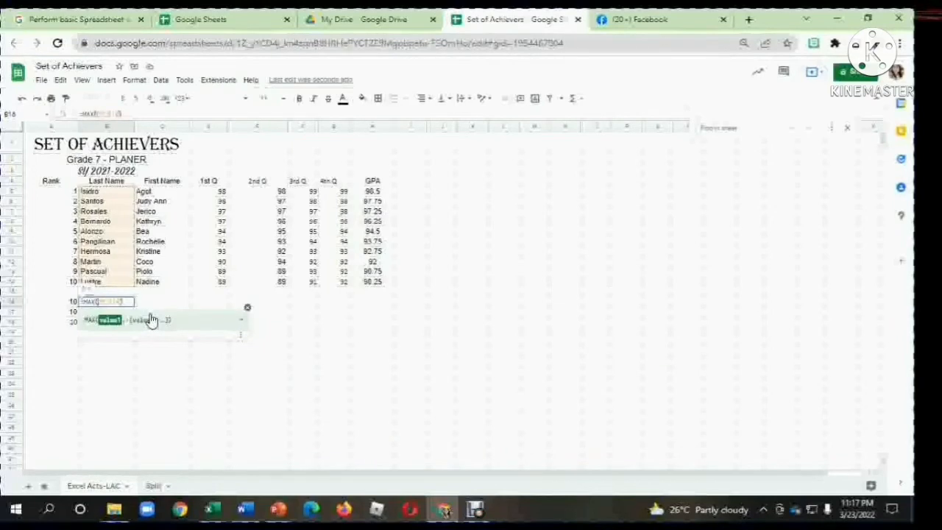
key("Return")
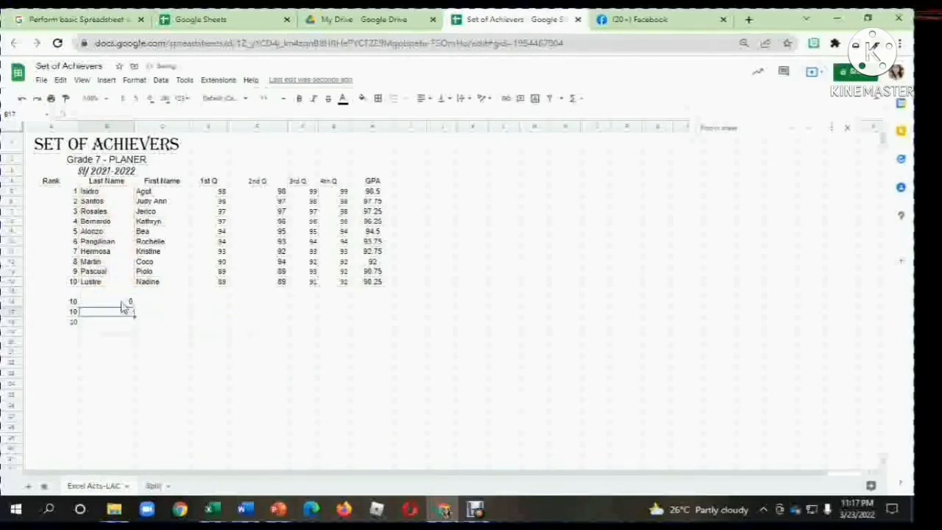
Change the range of the MAX formula in B16 to the 1st Q grades in D5:D14.
left_click(122, 304)
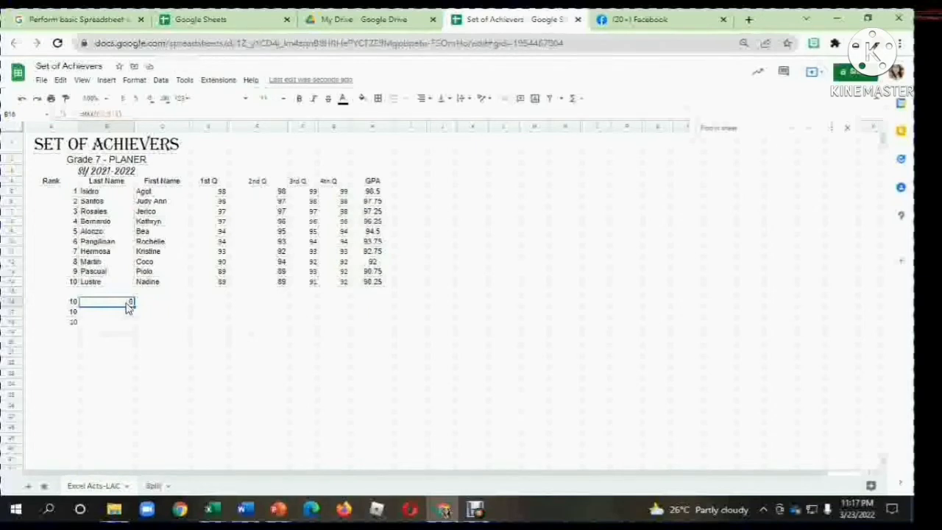
double_click(126, 305)
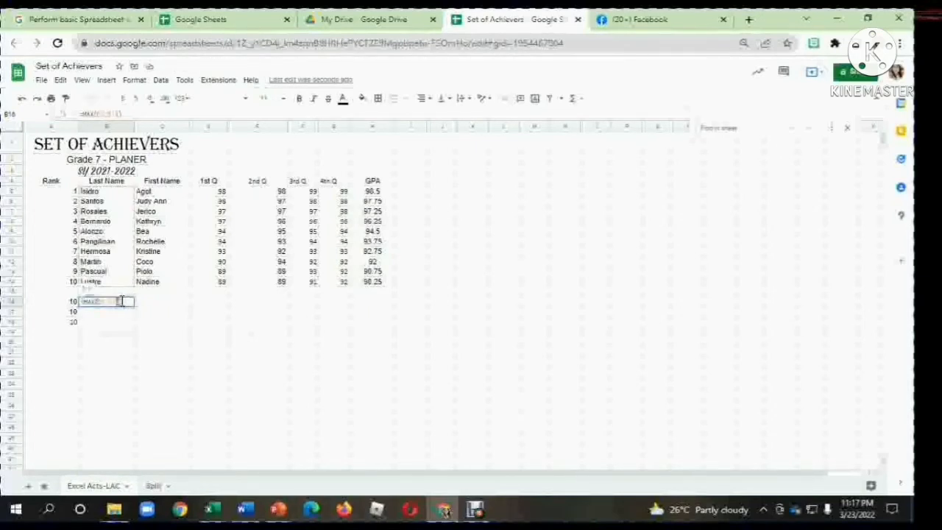
left_click_drag(122, 301, 103, 300)
key("BackSpace")
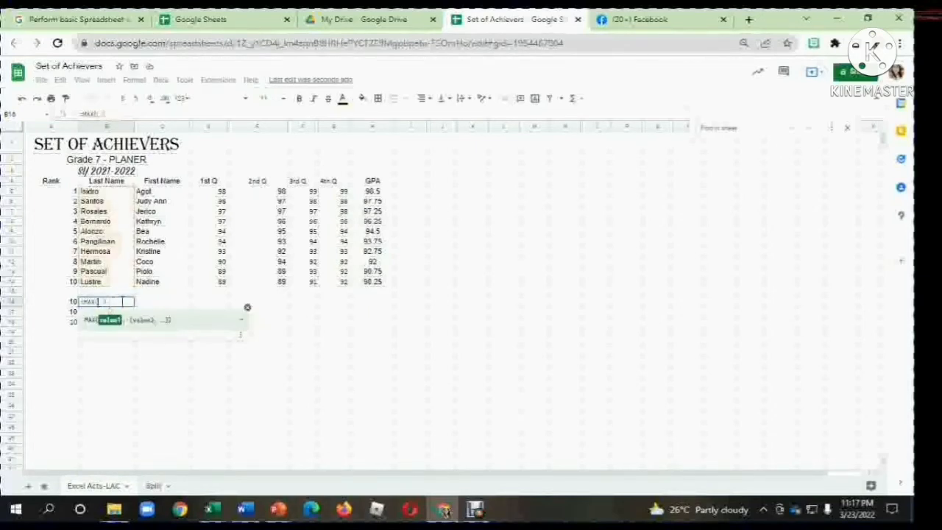
left_click_drag(222, 191, 221, 281)
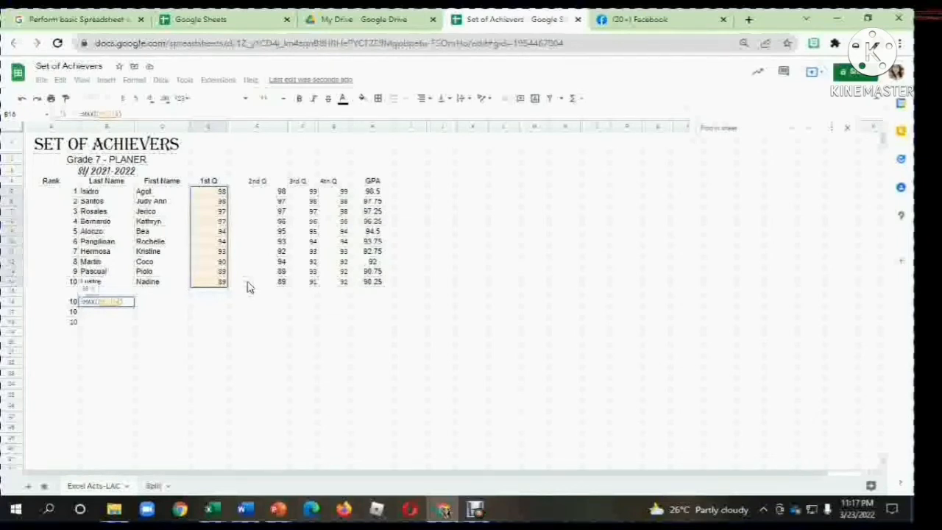
key("Return")
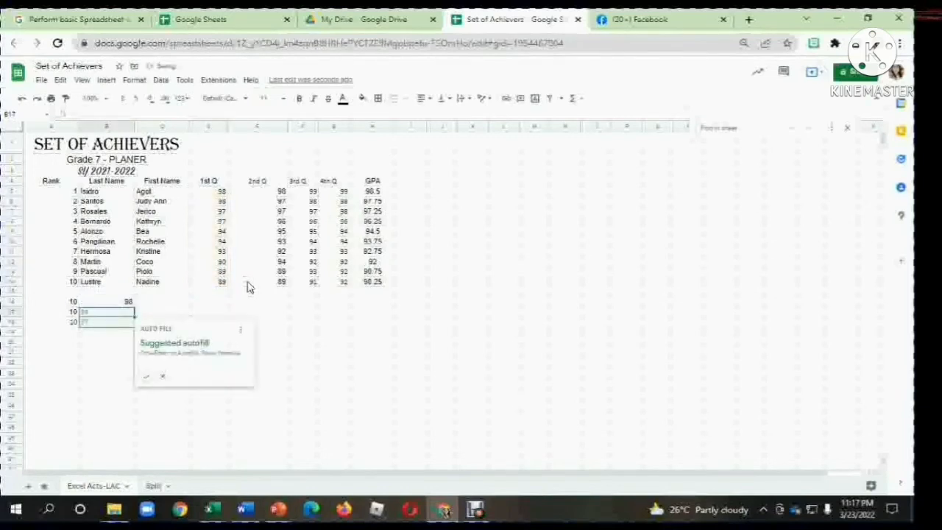
Fill the MAX formula from B16 down into B17 and replace its function with MIN.
left_click(103, 315)
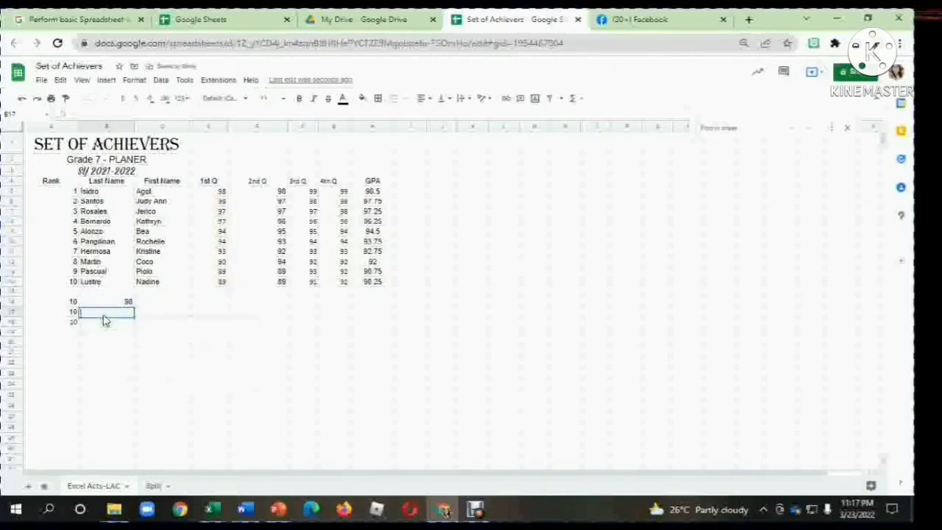
left_click(122, 302)
left_click_drag(134, 306, 88, 312)
double_click(112, 315)
left_click(95, 313)
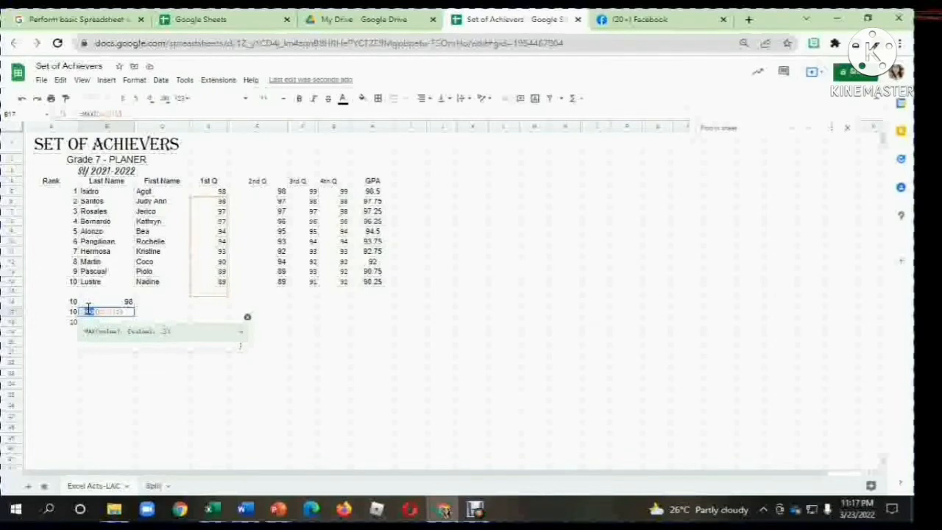
type("MIN")
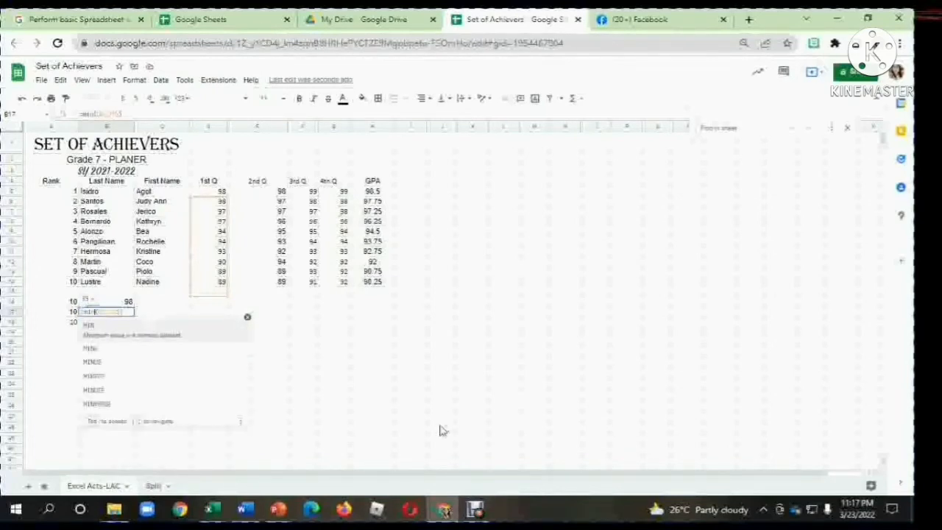
key("Tab")
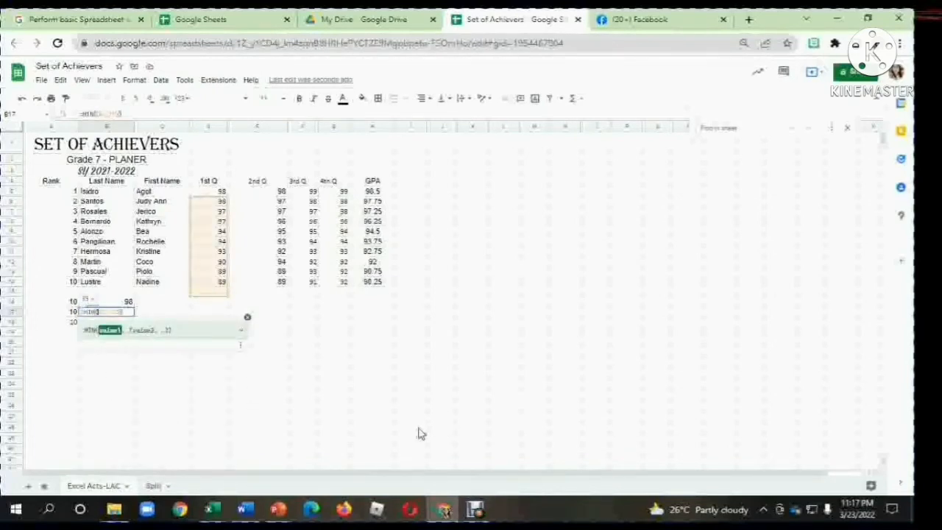
key("Return")
left_click(189, 399)
left_click(122, 313)
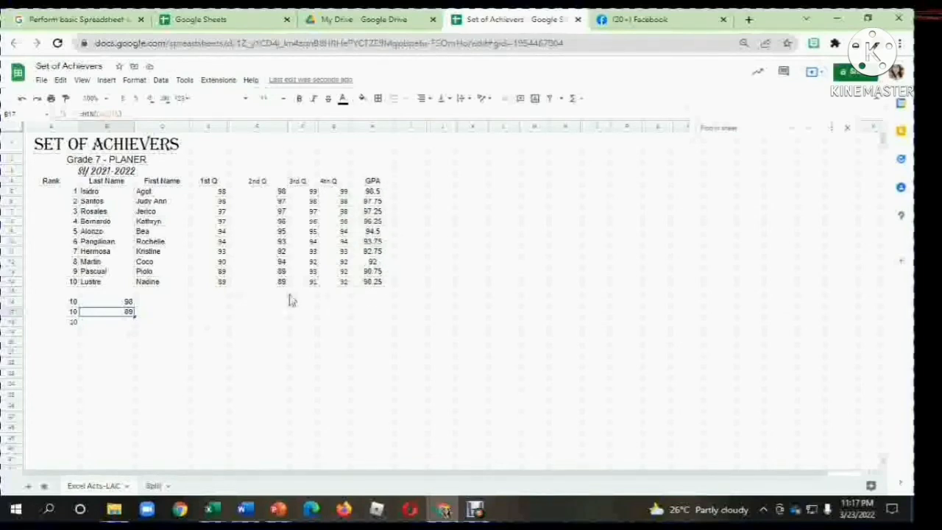
Fill the MAX formula from B16 into C16 and change its range to the GPA values in H5:H14.
left_click(131, 303)
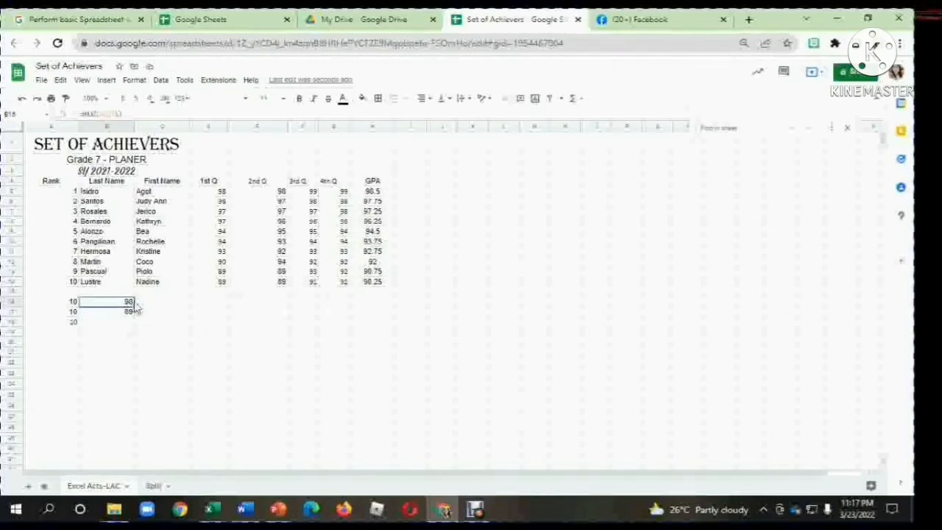
left_click_drag(135, 308, 155, 303)
double_click(181, 302)
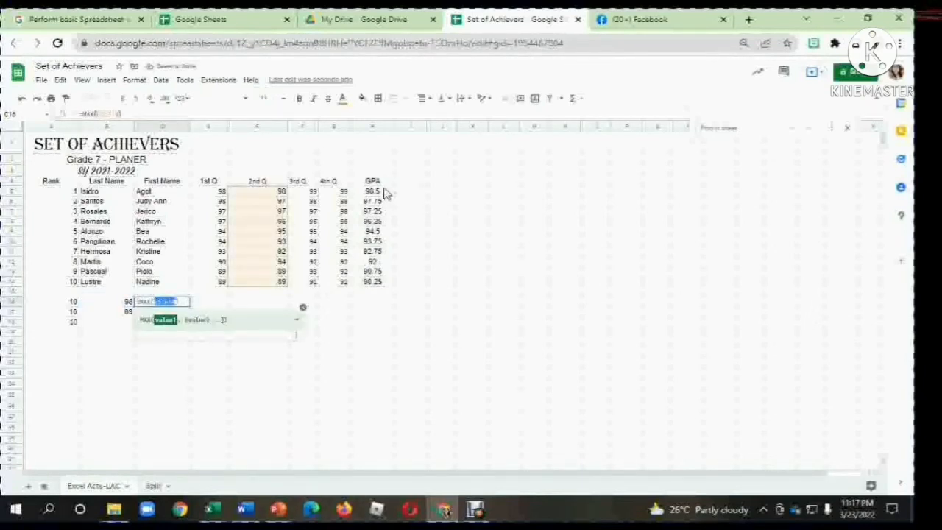
left_click_drag(385, 192, 358, 297)
double_click(182, 302)
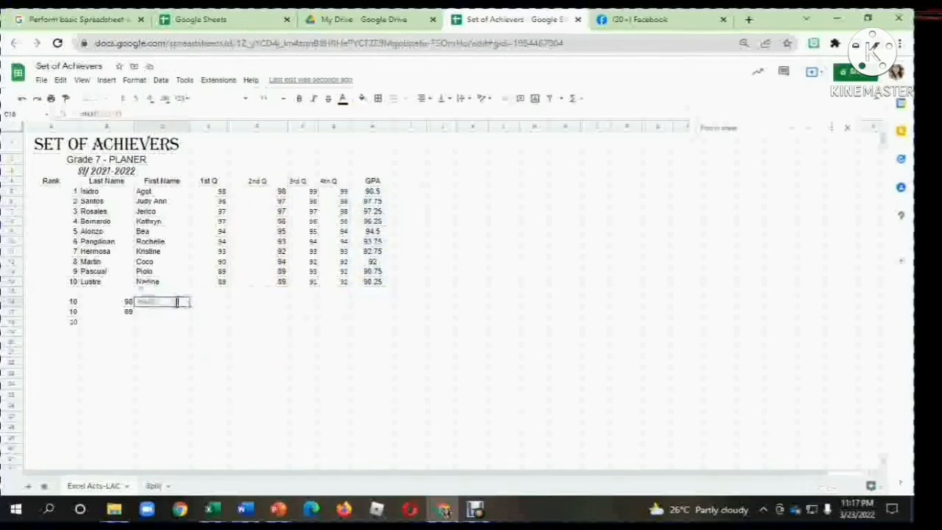
left_click_drag(180, 303, 155, 302)
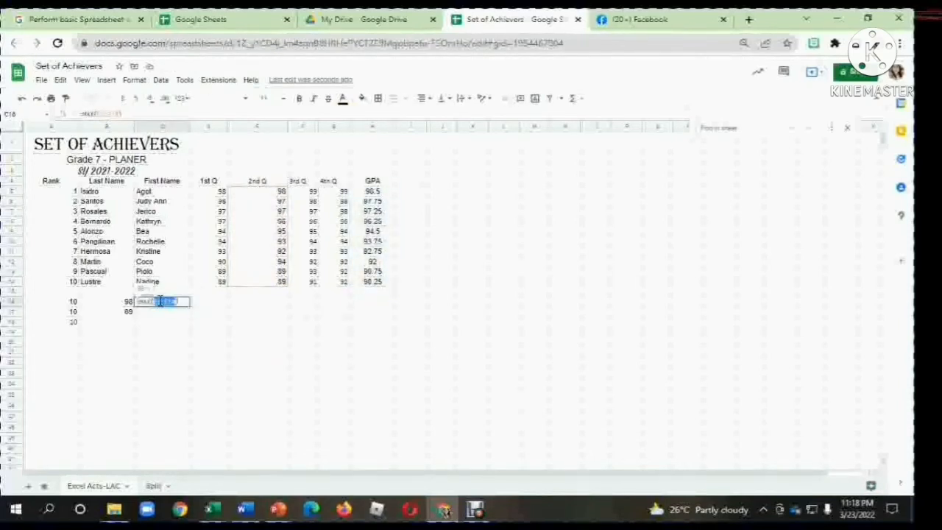
key("BackSpace")
left_click_drag(380, 192, 383, 285)
key("Return")
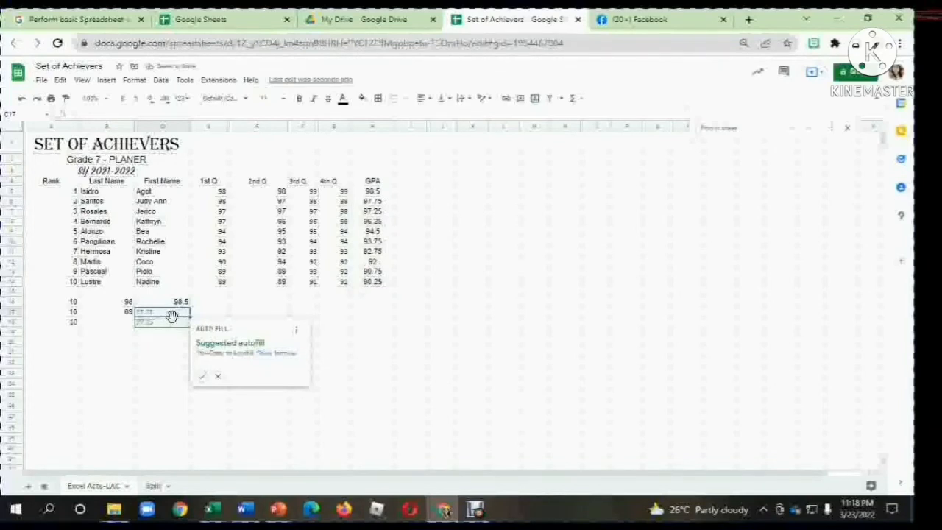
Fill the MIN formula from B17 into C17 and change its range to the GPA values in H5:H14.
left_click(129, 312)
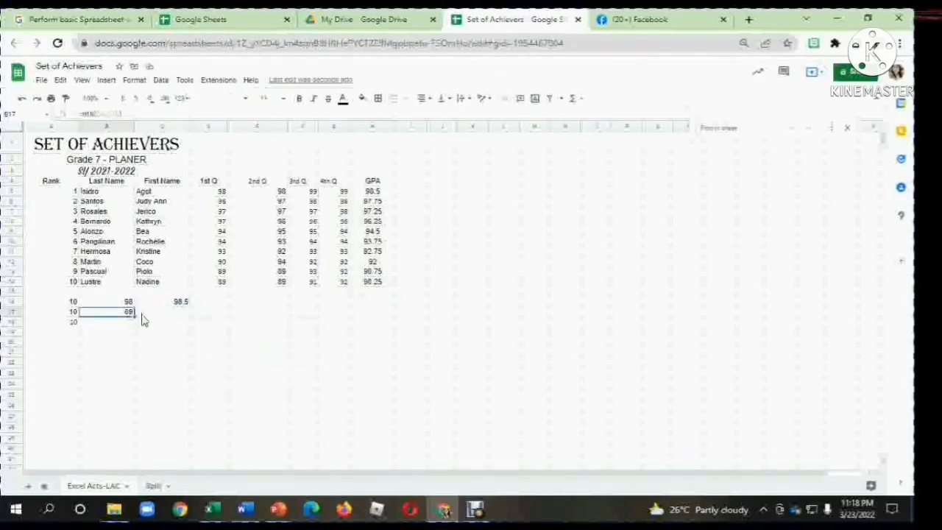
left_click_drag(134, 316, 158, 312)
double_click(183, 315)
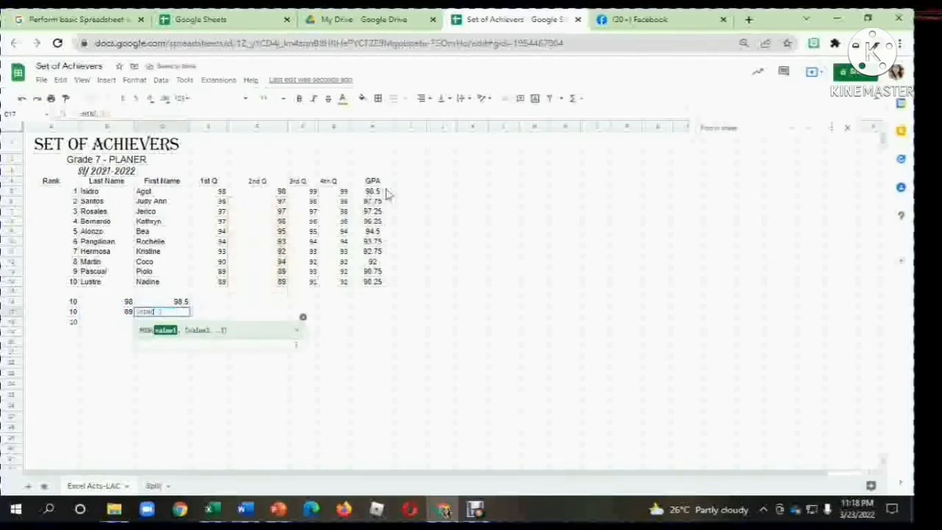
left_click_drag(385, 192, 384, 278)
key("Return")
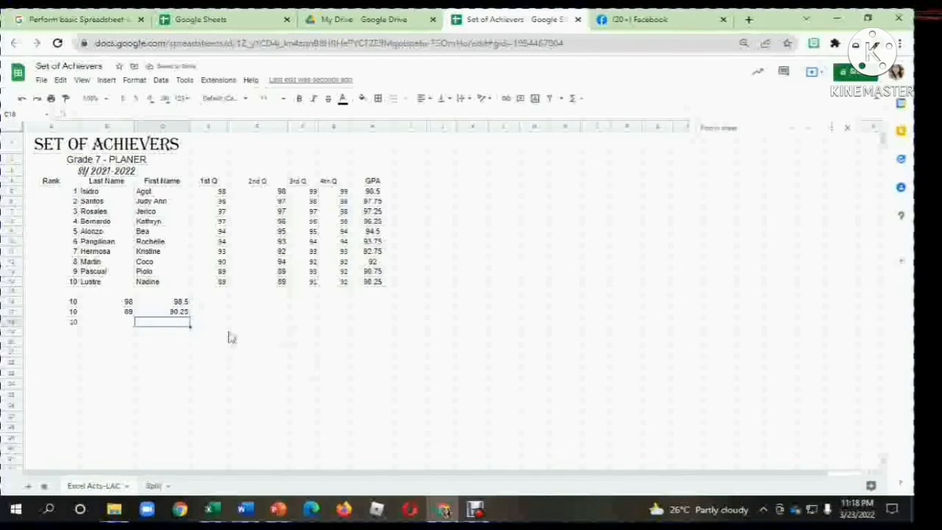
left_click(586, 99)
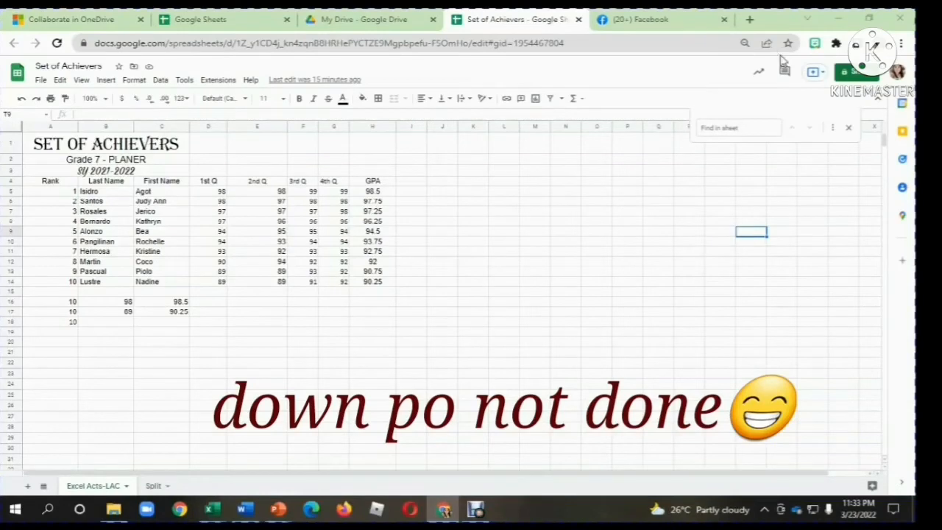
Share the Set of Achievers spreadsheet with the first suggested contact as Editor and send the invitation.
left_click(888, 72)
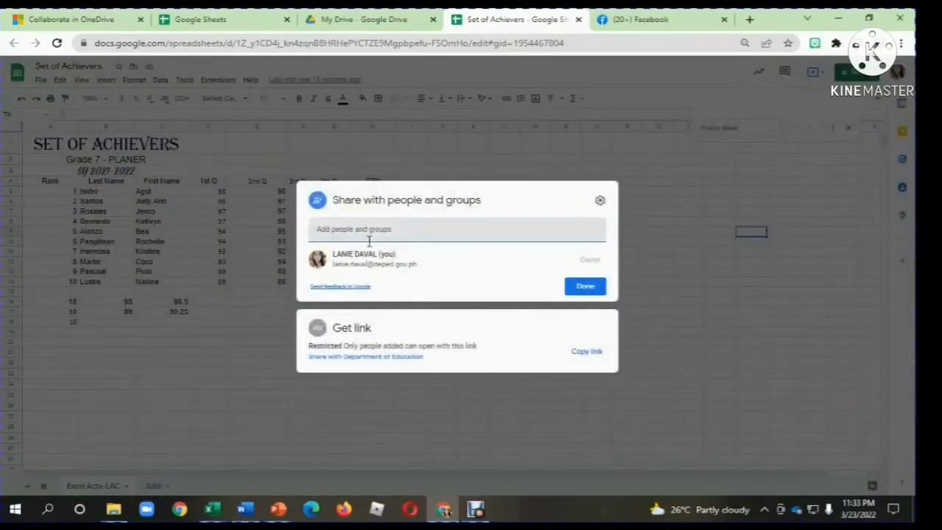
left_click(562, 229)
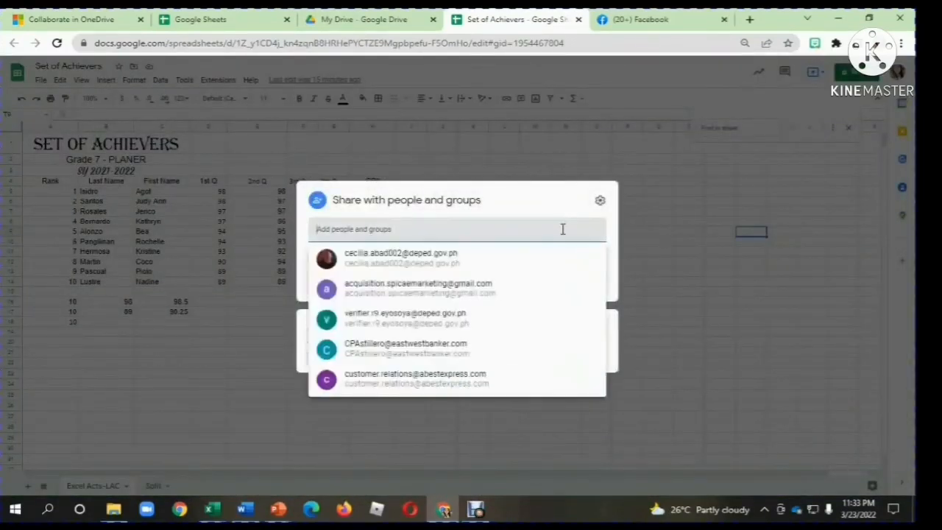
mouse_move(401, 271)
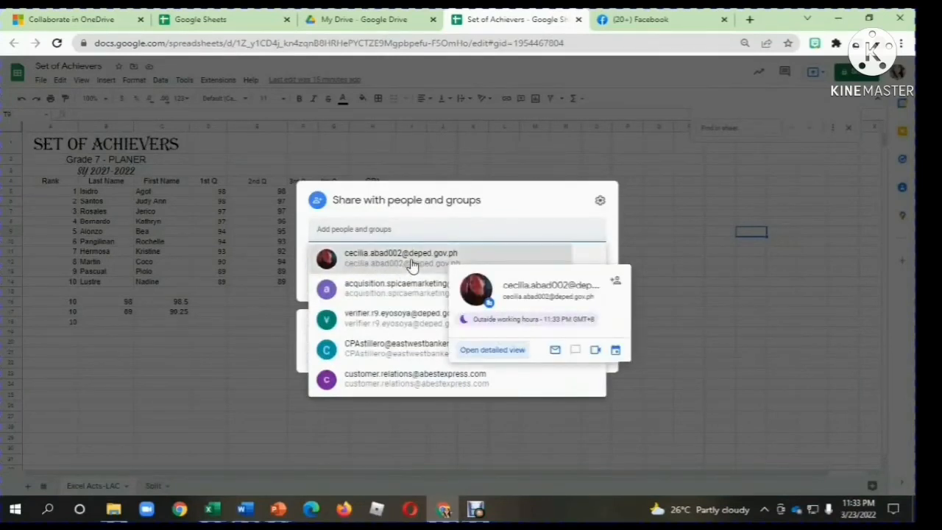
left_click(412, 267)
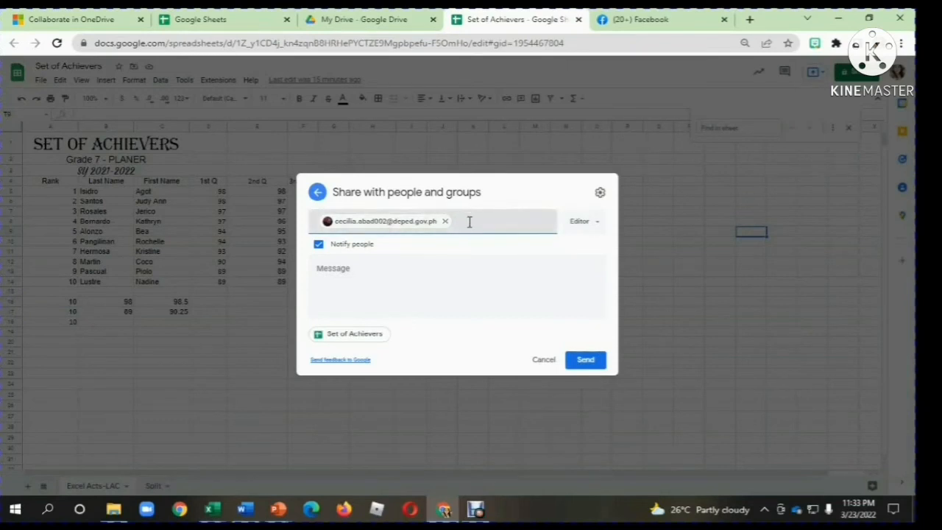
left_click(603, 363)
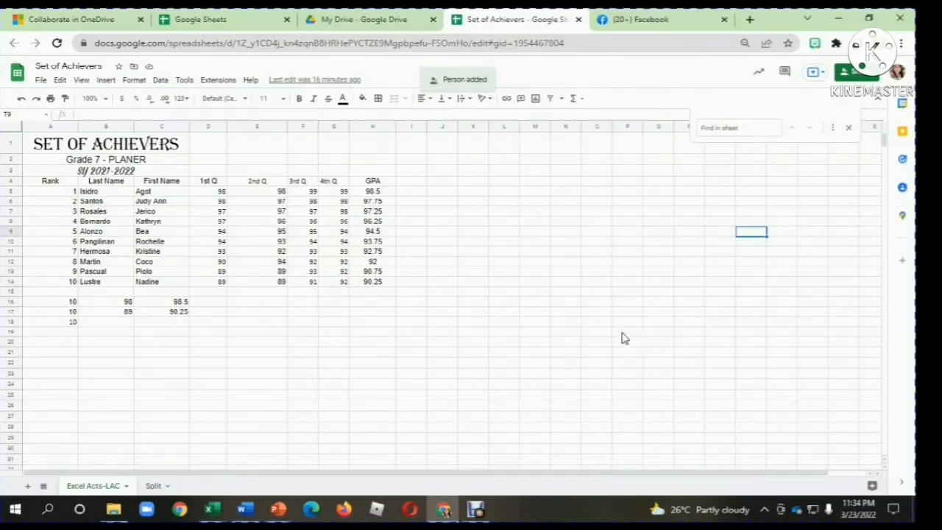
Switch to the Jan2022_SF1_2021_Grade 7 workbook in Excel and upload it to OneDrive - DEPED REGION 9 for sharing.
mouse_move(215, 510)
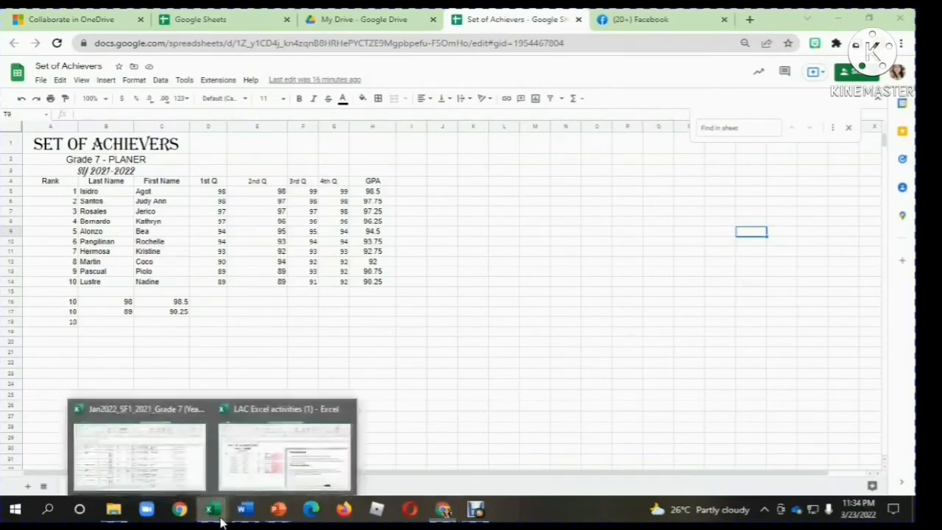
left_click(211, 465)
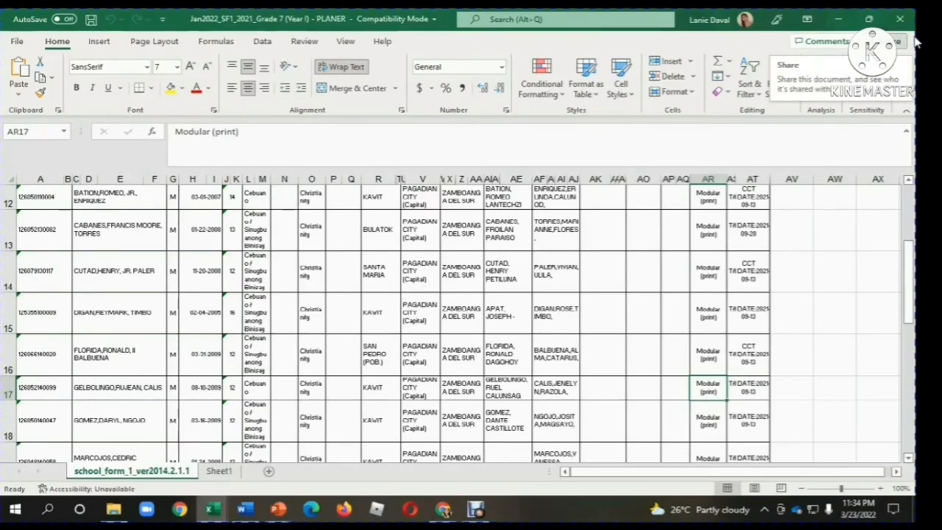
left_click(915, 41)
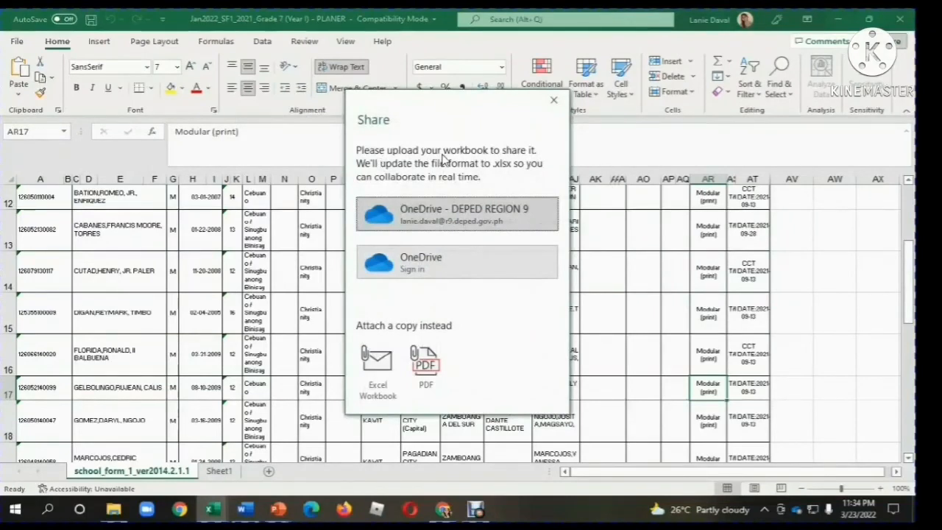
left_click(473, 209)
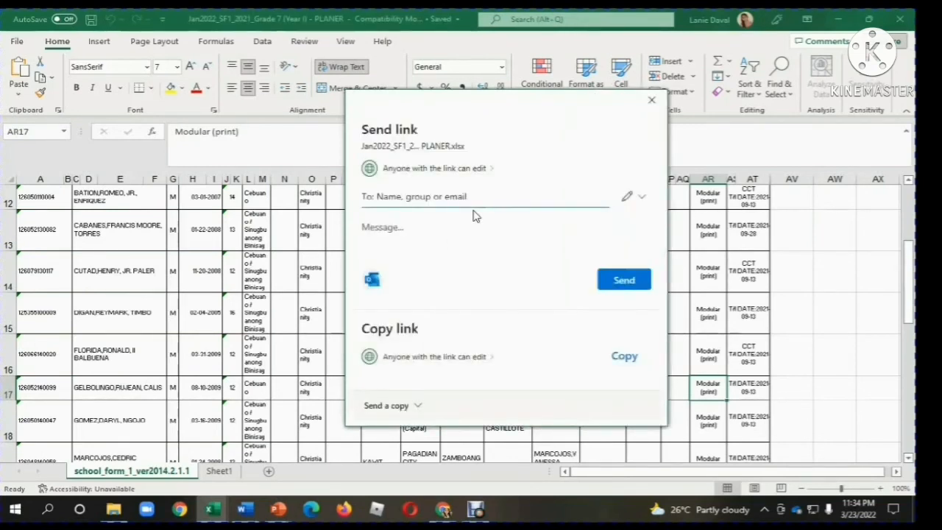
left_click(416, 196)
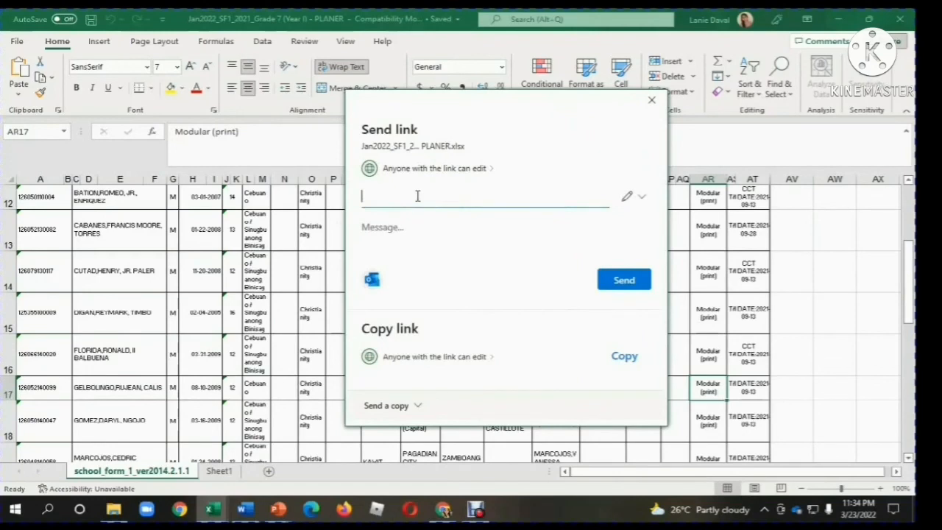
left_click(641, 198)
left_click(492, 194)
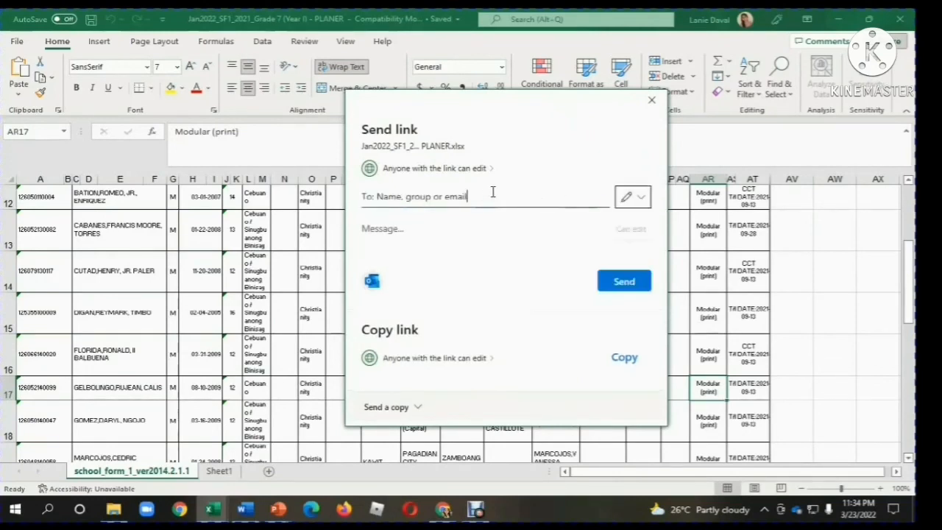
left_click(360, 195)
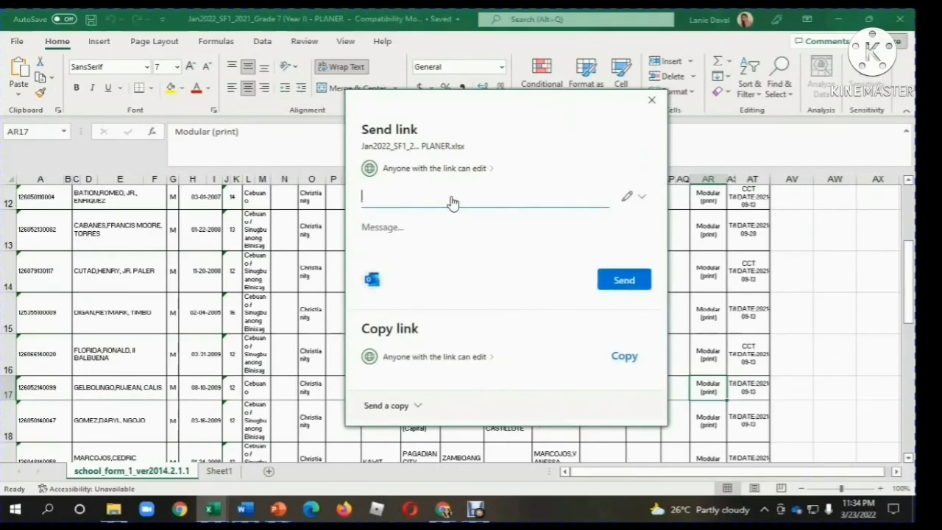
key("alt+Tab")
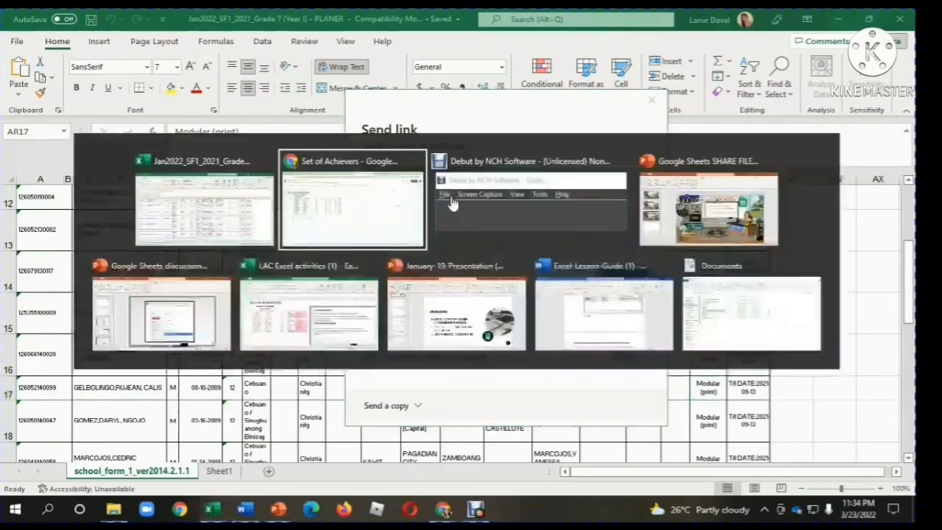
left_click(341, 210)
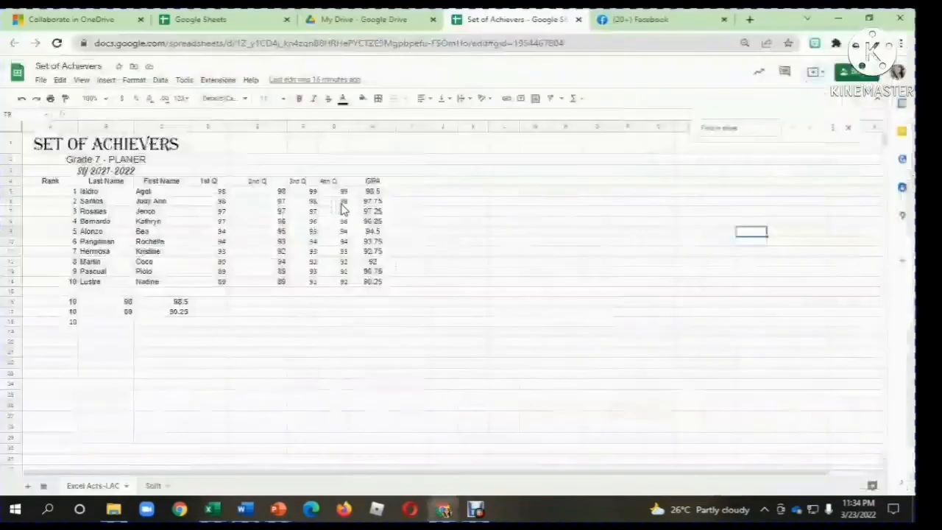
left_click(852, 72)
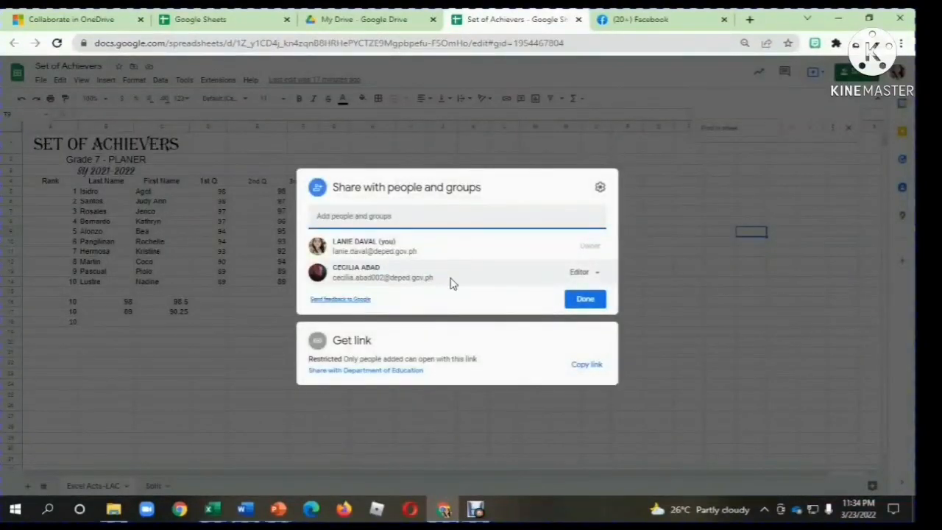
left_click_drag(434, 278, 345, 277)
key("ctrl+c")
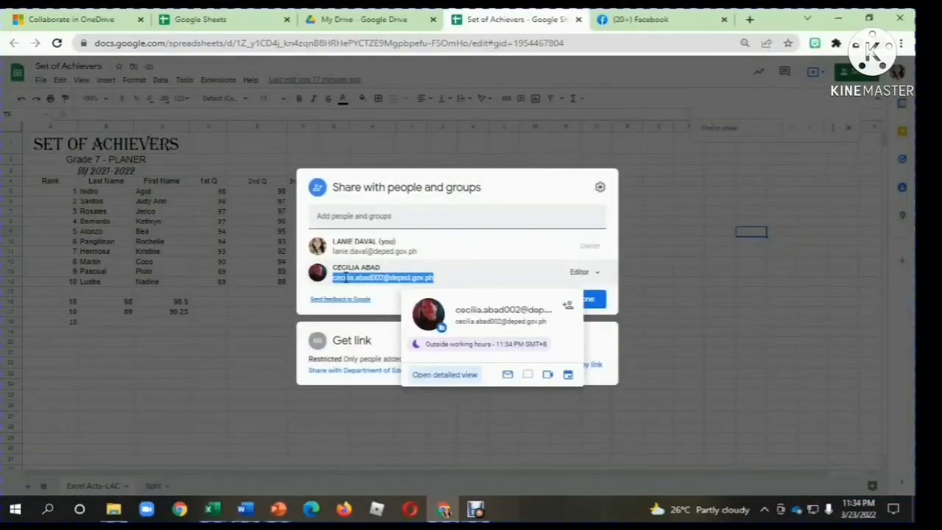
Switch back to Excel and add the copied email address as recipient of the workbook link.
key("alt+Tab")
left_click(401, 199)
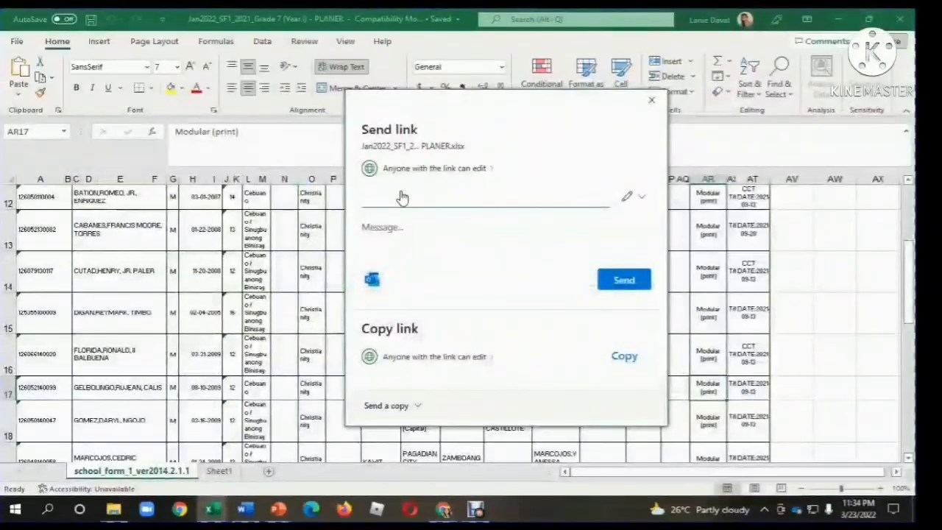
key("ctrl+v")
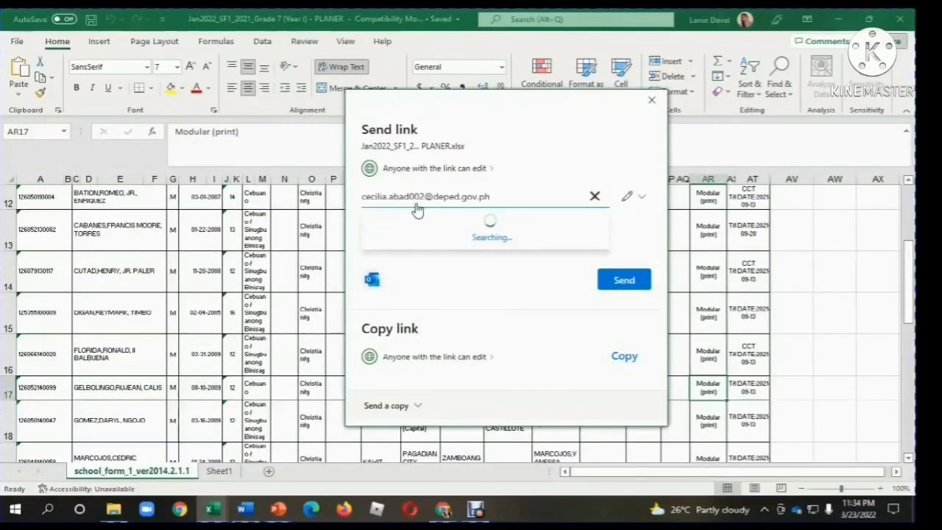
left_click(567, 240)
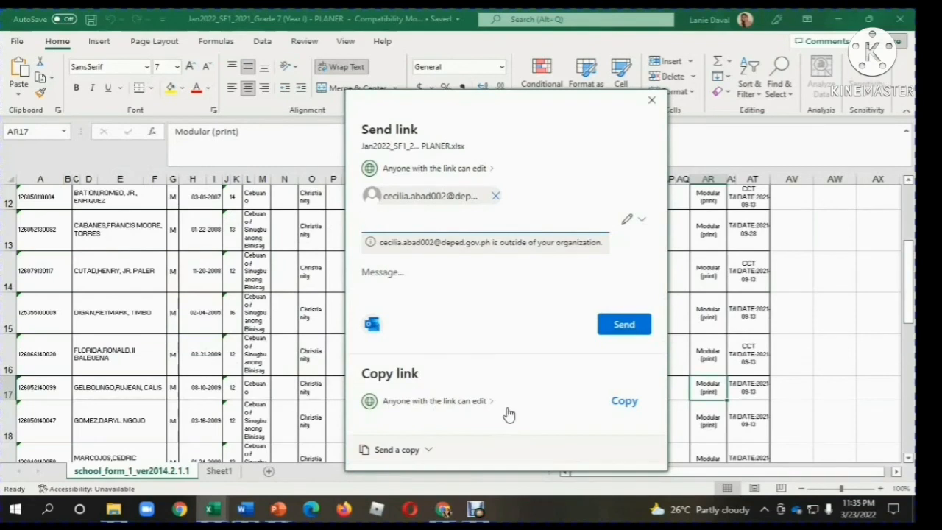
Copy the workbook's sharing link with the "Anyone with the link can edit" permission.
left_click(637, 406)
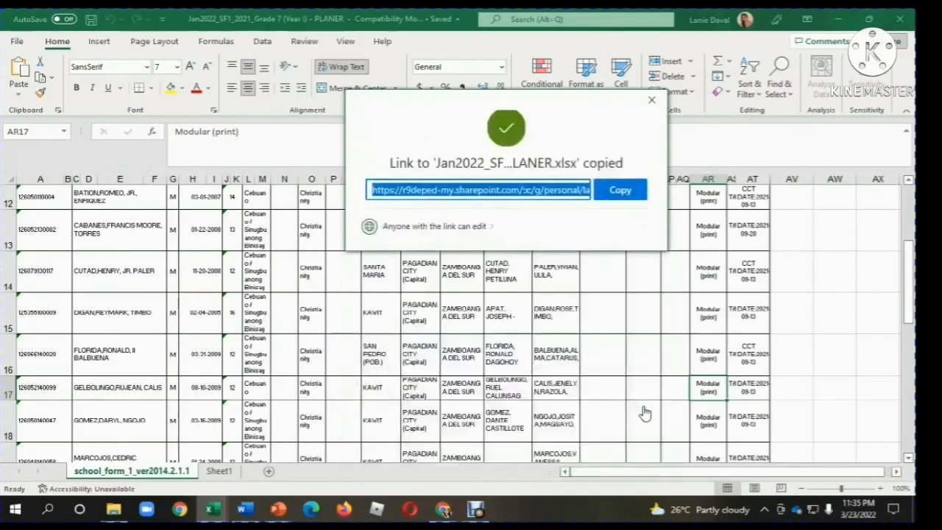
left_click(640, 192)
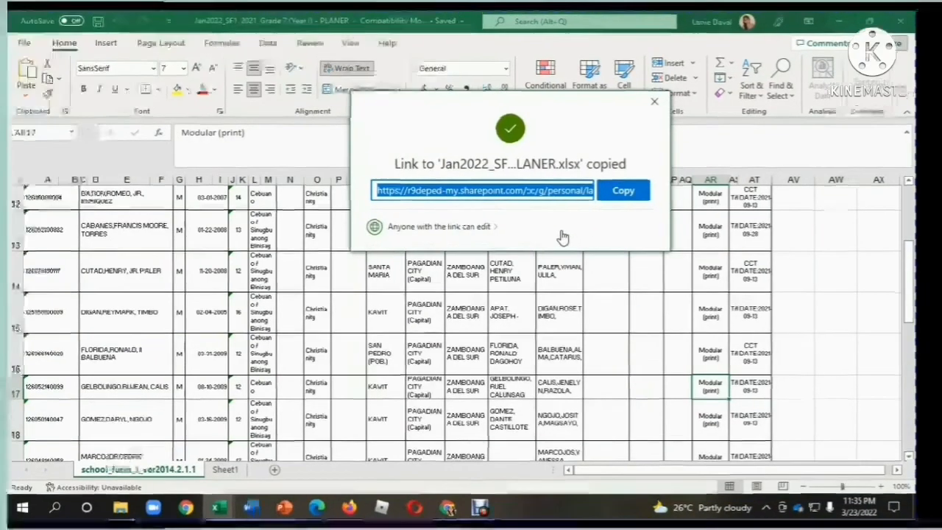